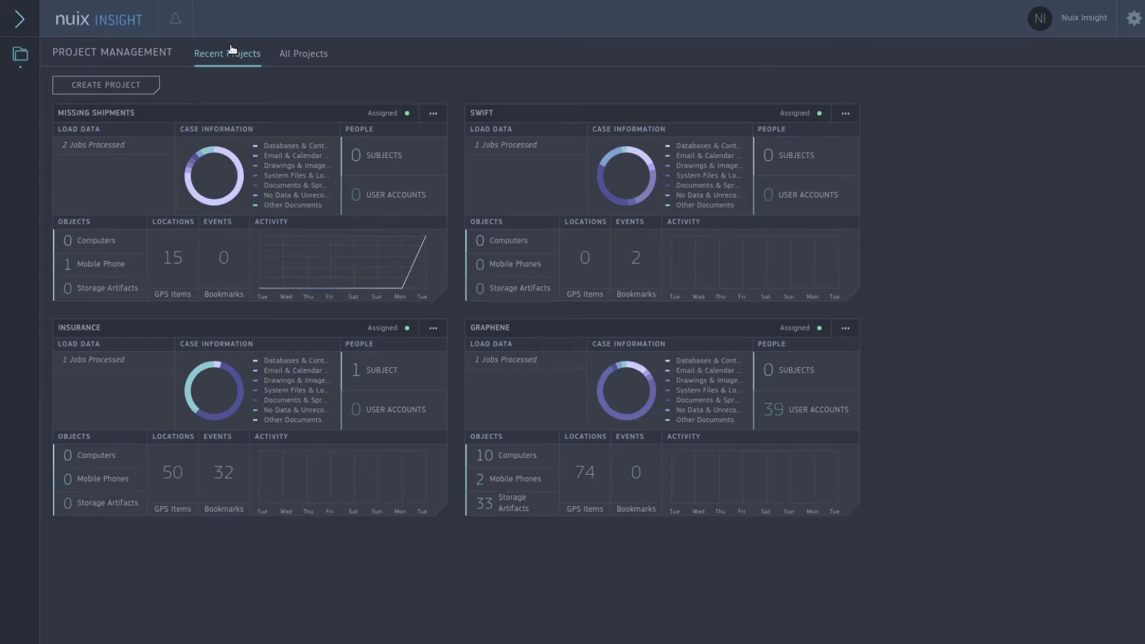
Step: Open the Missing Shipments project, send the Precurser Chemicals timeline items to the canvas, and collapse the canvas's time chart
click(103, 117)
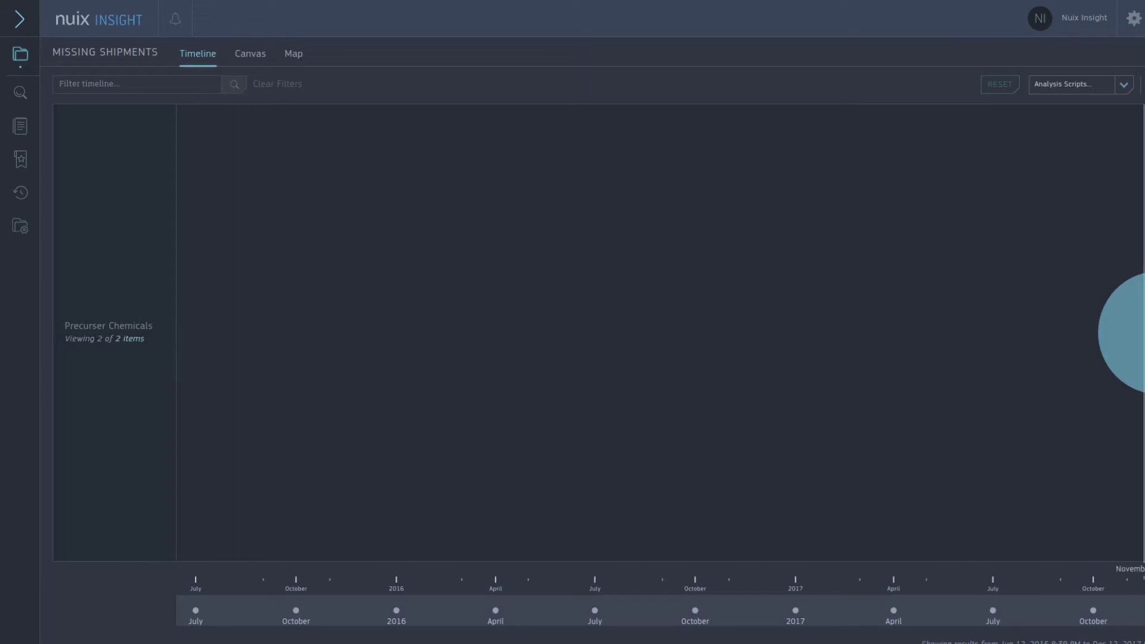
click(1120, 349)
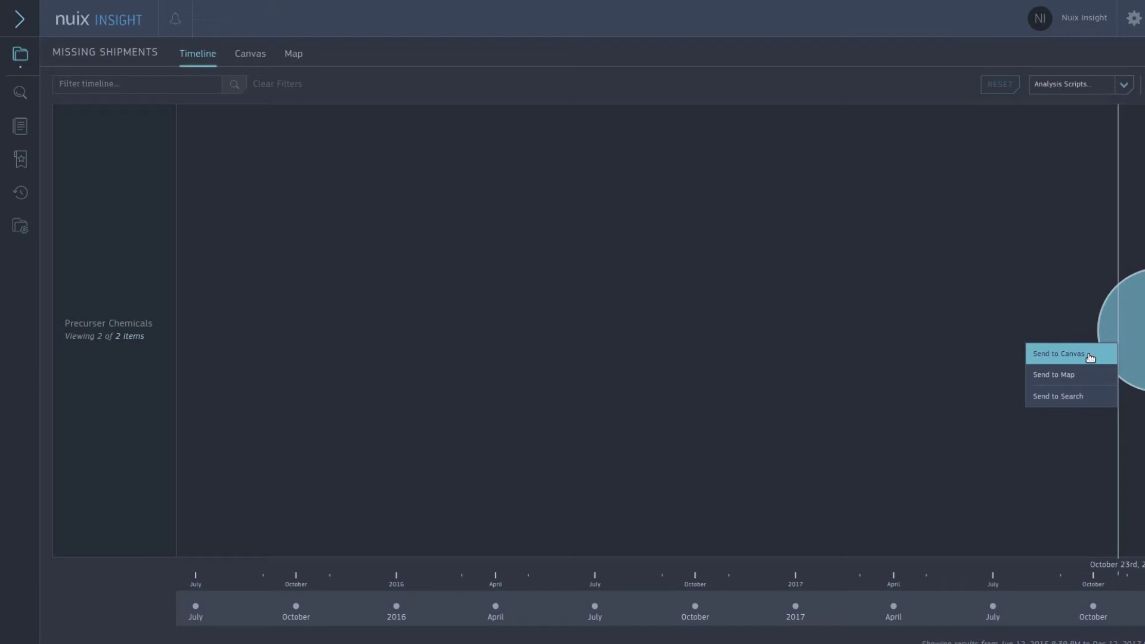
click(1089, 355)
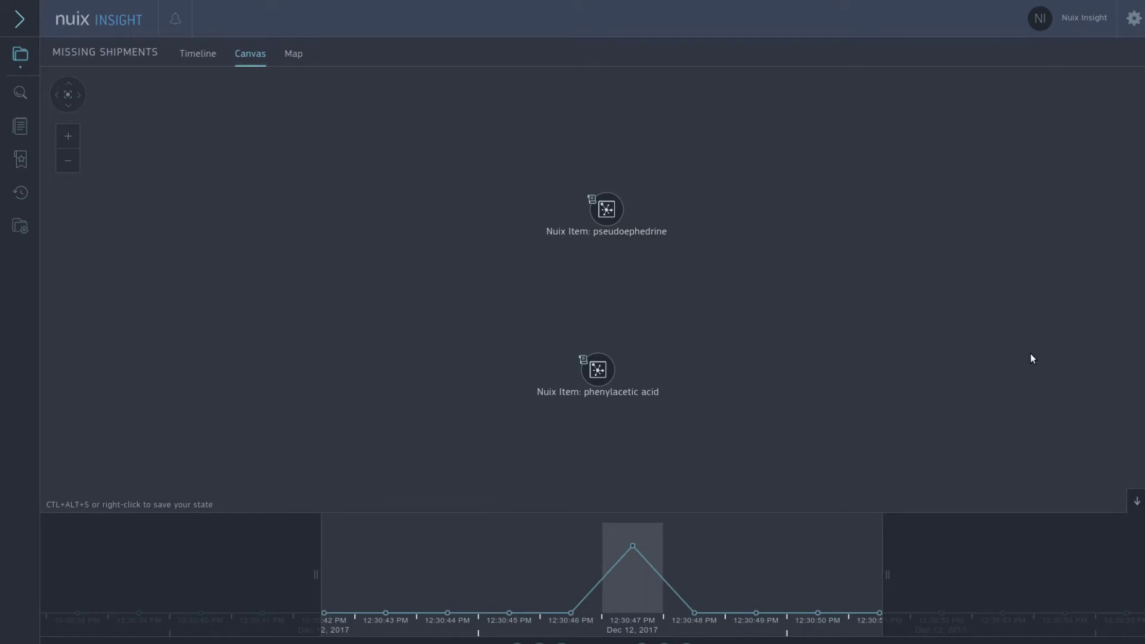
click(1139, 507)
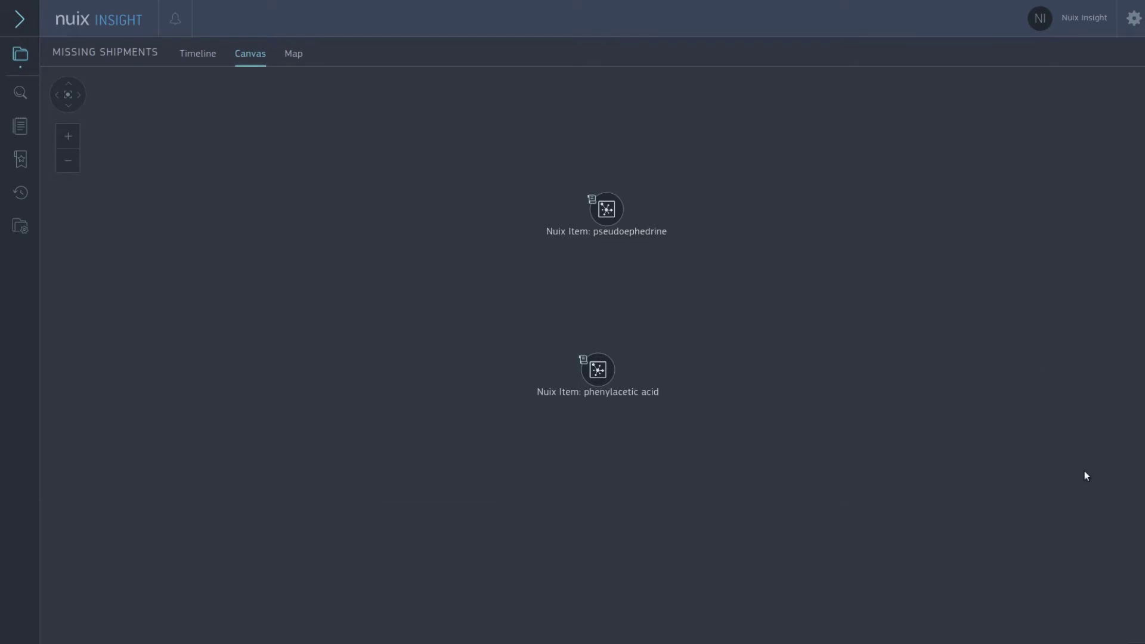
Step: View the phenylacetic acid item's details, examining its properties and the source path in its Nuix-defined metadata
click(605, 209)
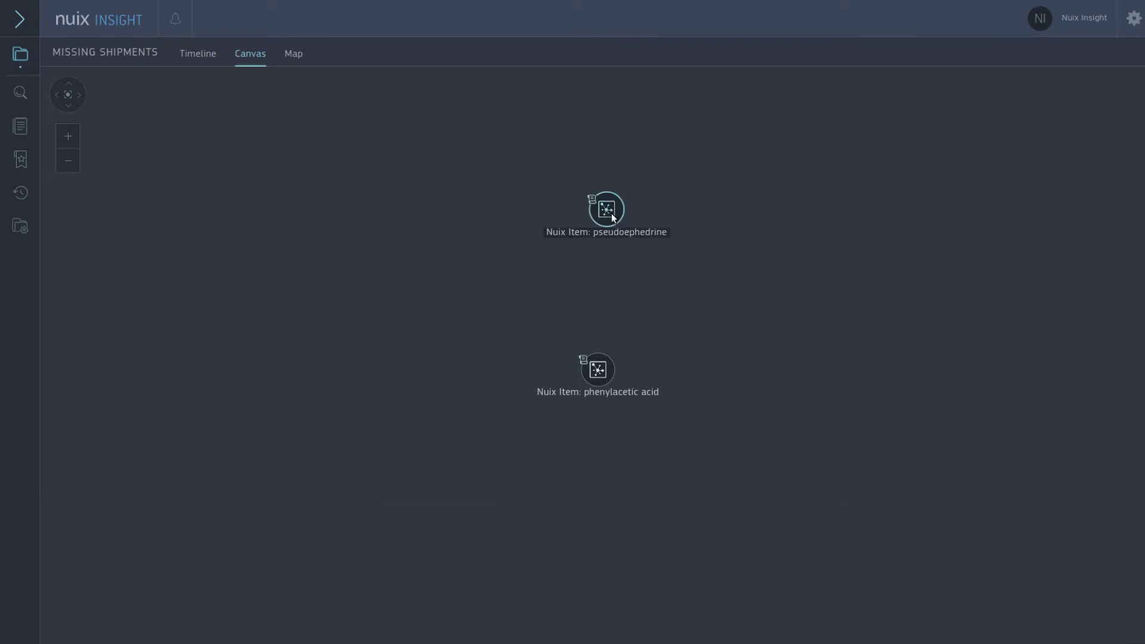
right_click(598, 373)
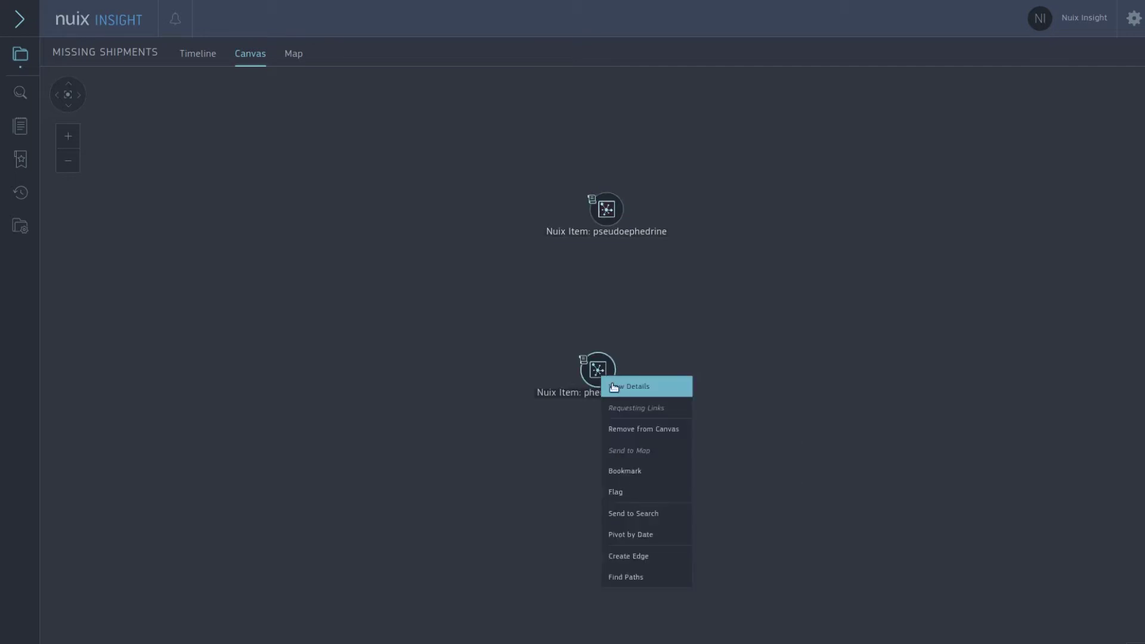
click(623, 386)
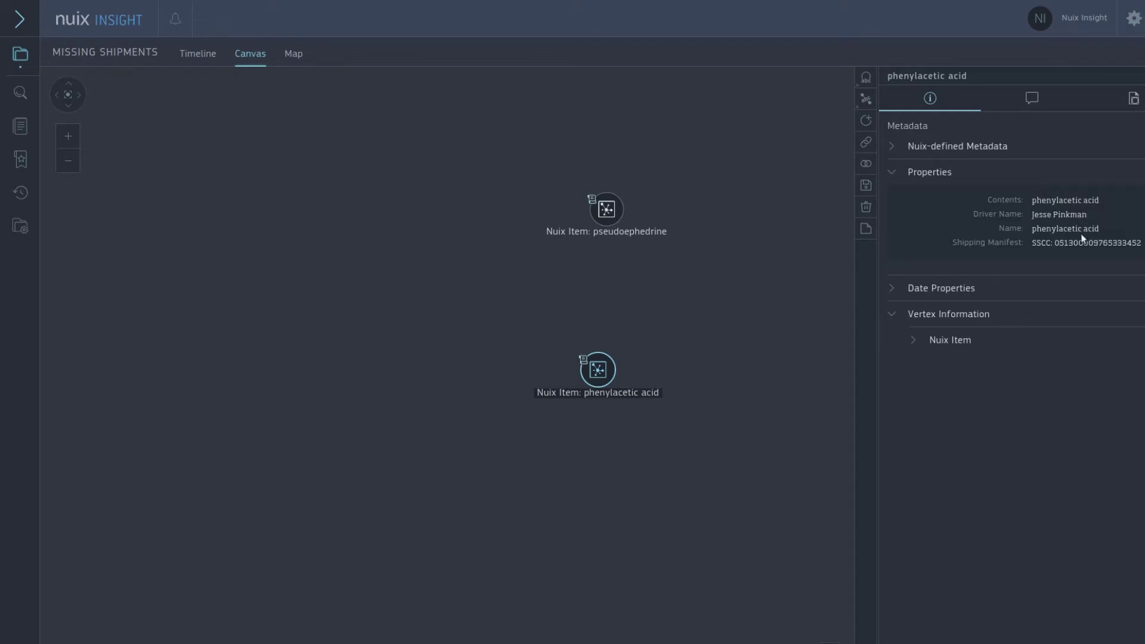
click(936, 148)
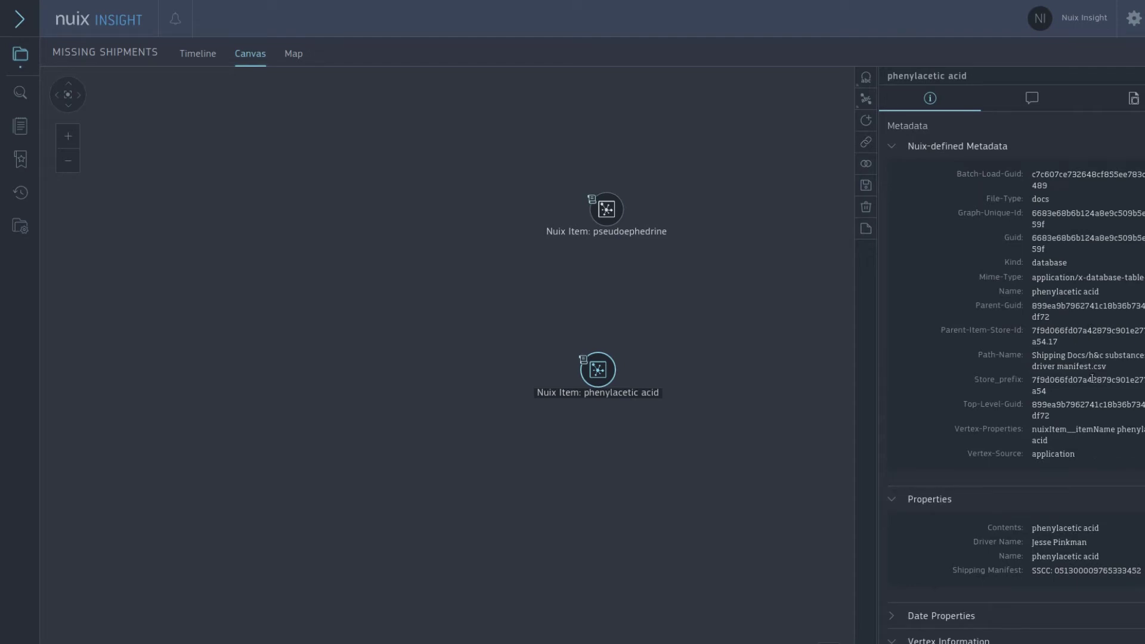
drag(1117, 370, 1090, 353)
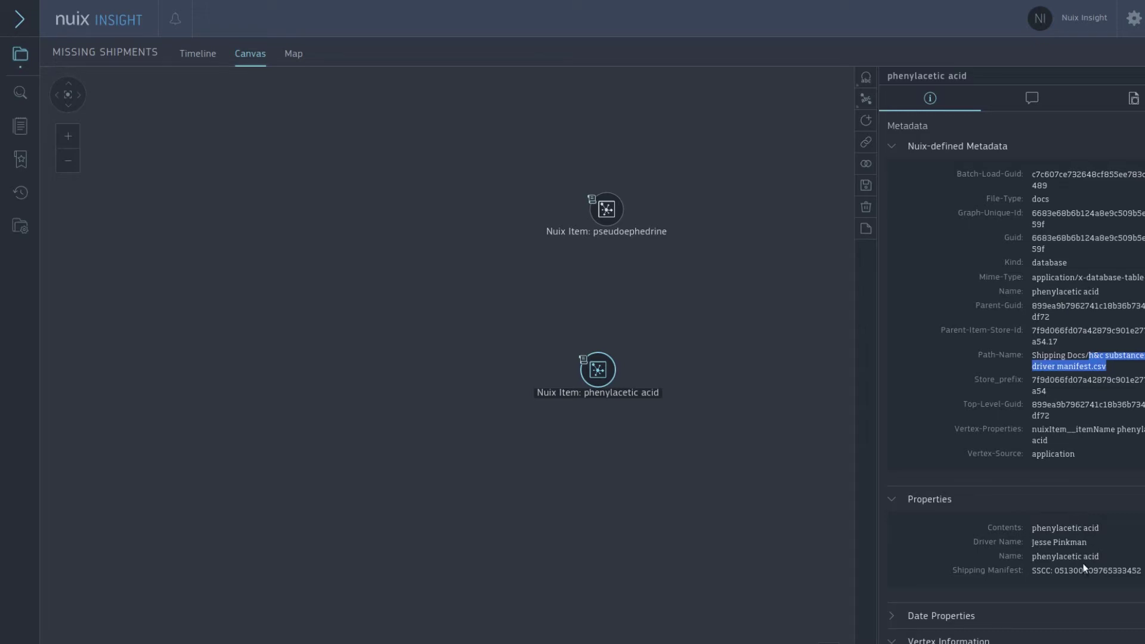
click(697, 266)
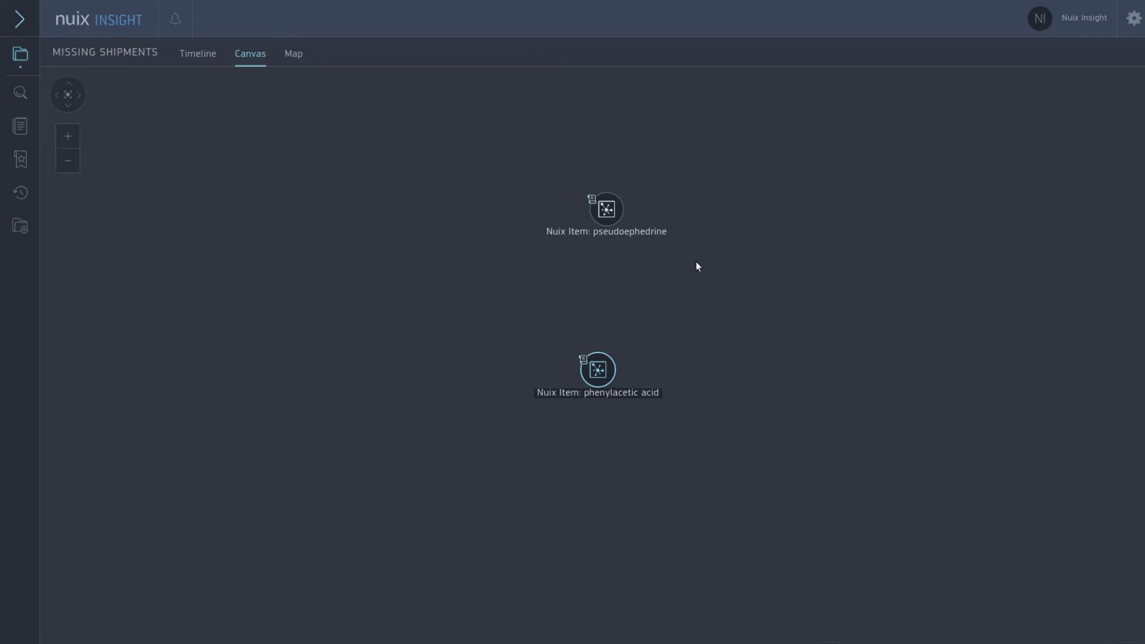
Step: Expand the Has Named Entity Match edges of the phenylacetic acid item and place its shipping code node level with it
right_click(606, 363)
mouse_move(632, 392)
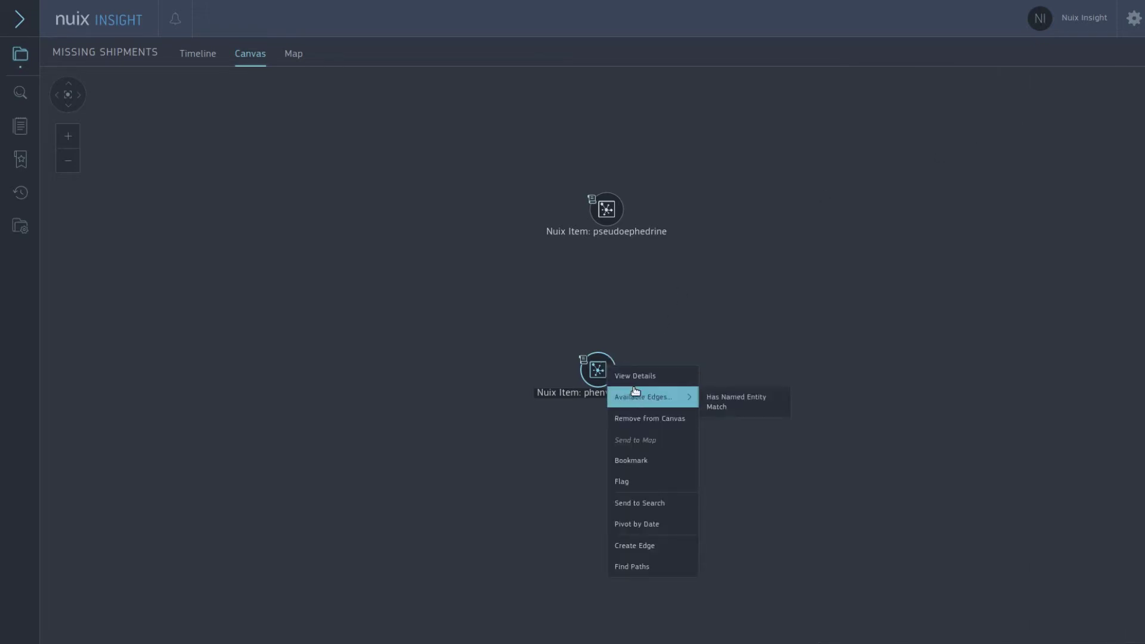
click(737, 399)
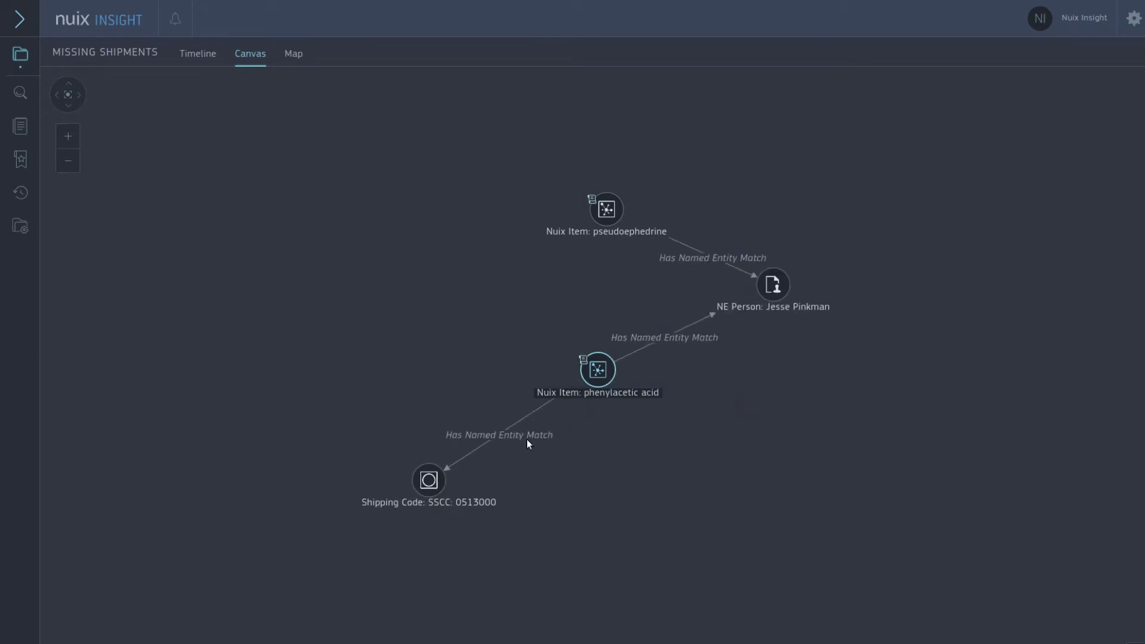
drag(434, 482, 419, 358)
Step: Expand the pseudoephedrine item's named entity matches and arrange the two shipping code nodes beside their chemical items
mouse_move(599, 217)
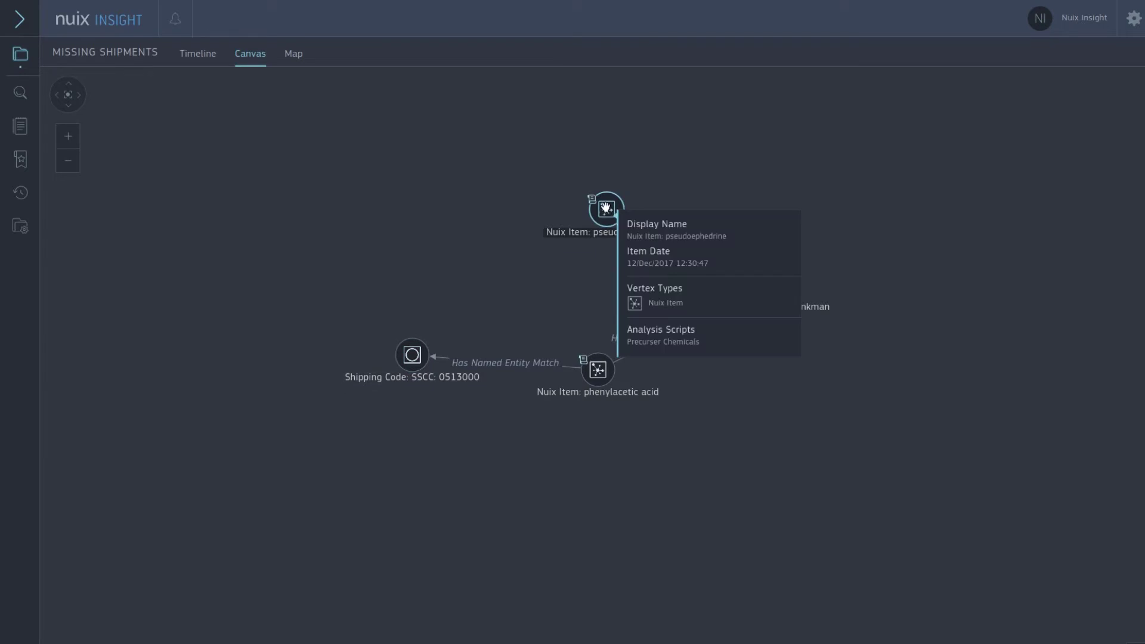
scroll(555, 146, down, 2)
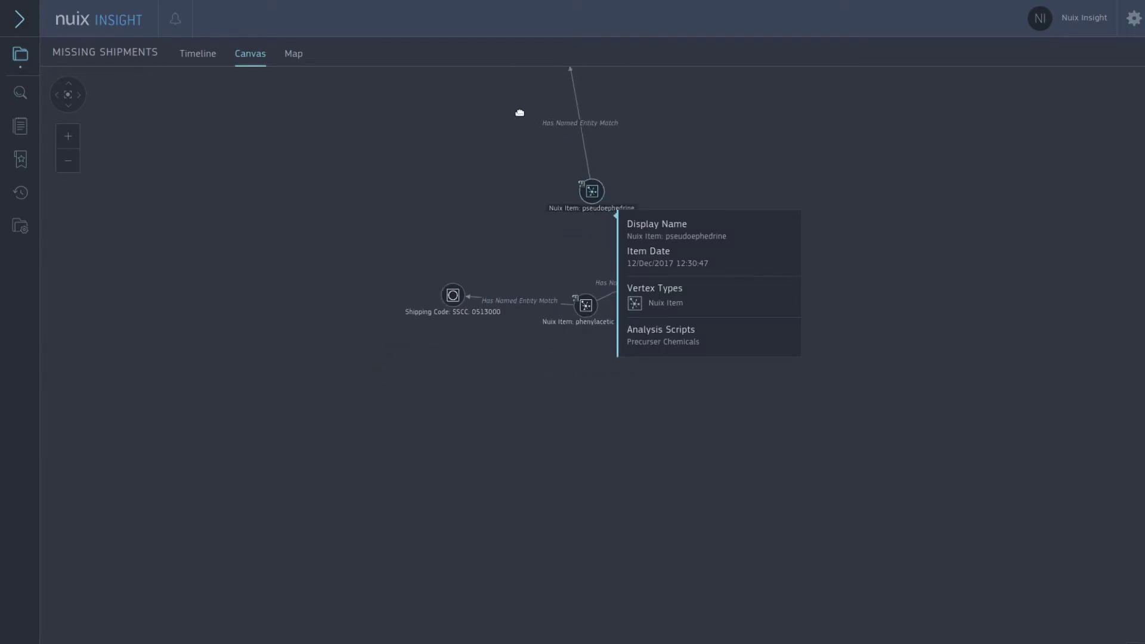
drag(519, 112, 440, 322)
drag(430, 447, 431, 416)
Step: Expand the hasShippingCompany edge of phenylacetic acid's shipping code and place the Dubai shipping company node beside the code
right_click(431, 416)
mouse_move(476, 447)
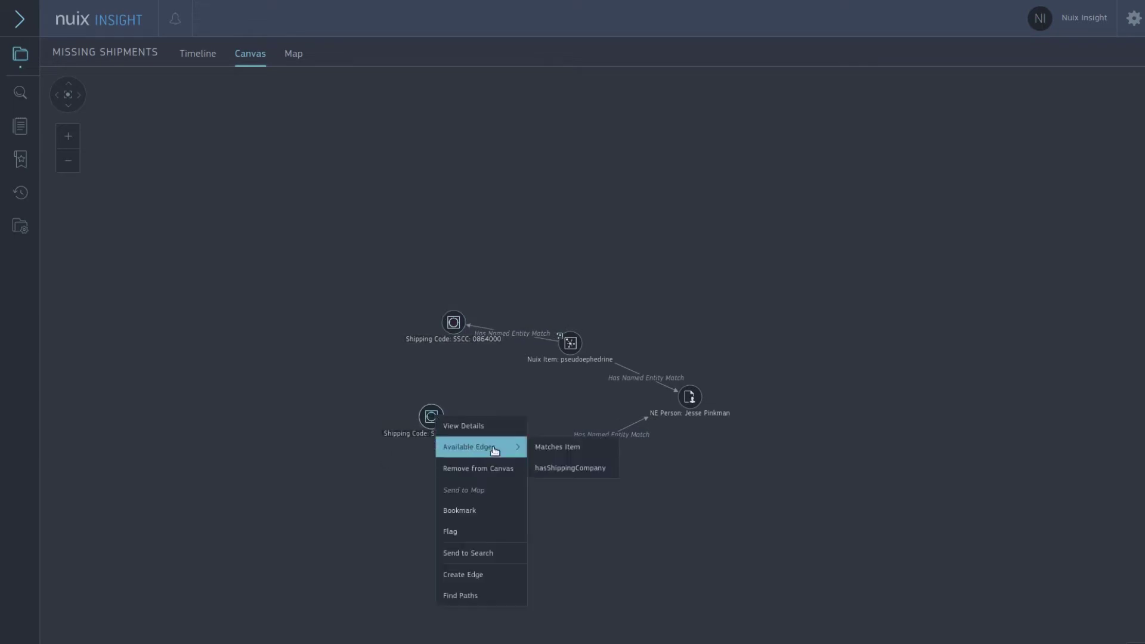
click(554, 468)
drag(527, 398, 297, 401)
Step: Expand the hasShippingCompany edge of pseudoephedrine's shipping code, place the CBS Company node beside it, and nudge the phenylacetic acid item upward
right_click(453, 323)
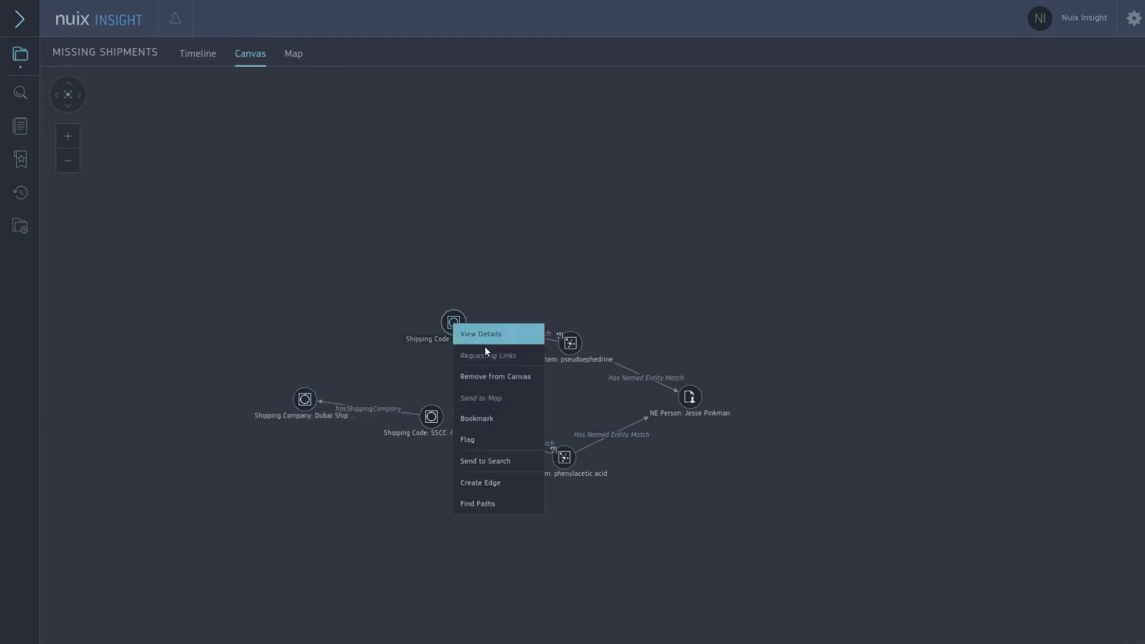
mouse_move(503, 358)
click(598, 377)
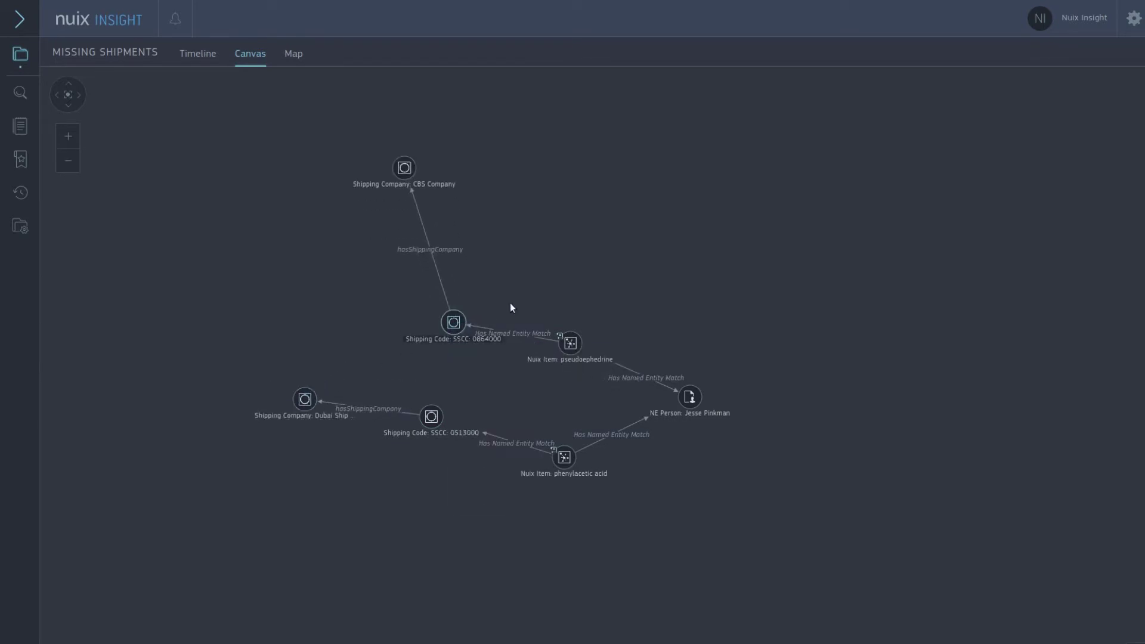
drag(399, 173, 341, 301)
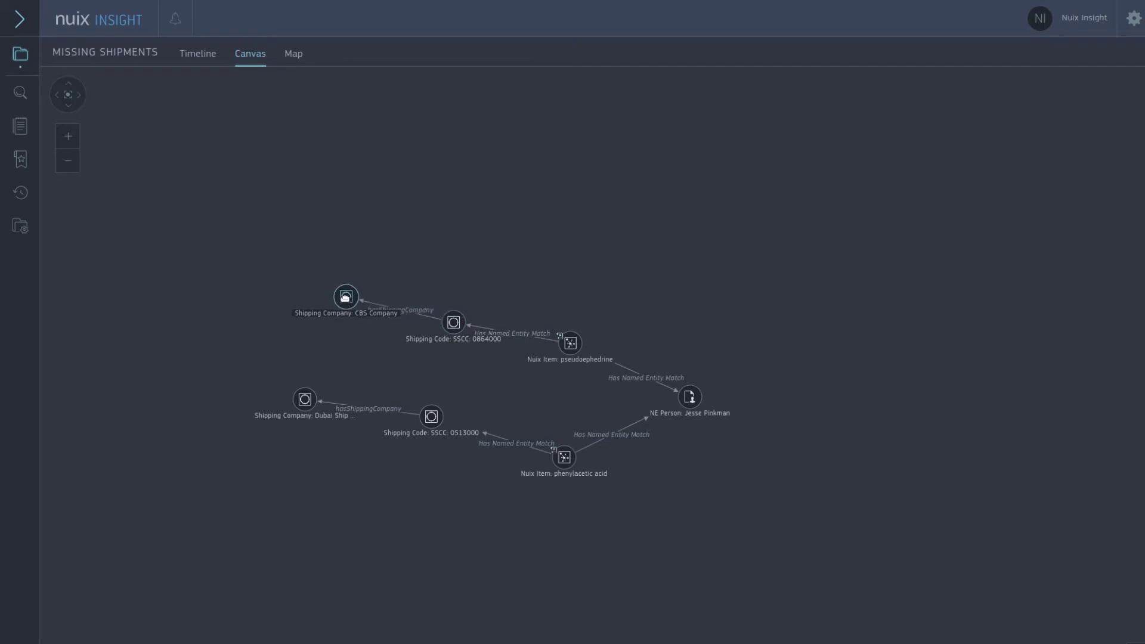
drag(546, 468, 543, 456)
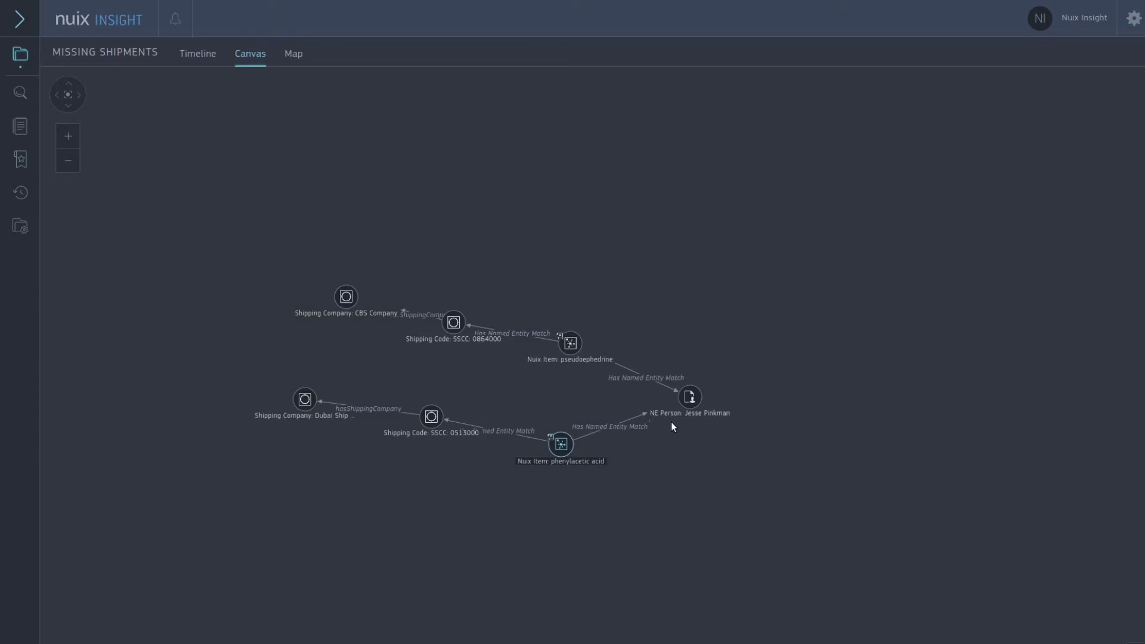
Step: Expand the Matches Item edges of the driver's person entity and move the phenylacetone item above the pseudoephedrine item
right_click(688, 397)
mouse_move(709, 434)
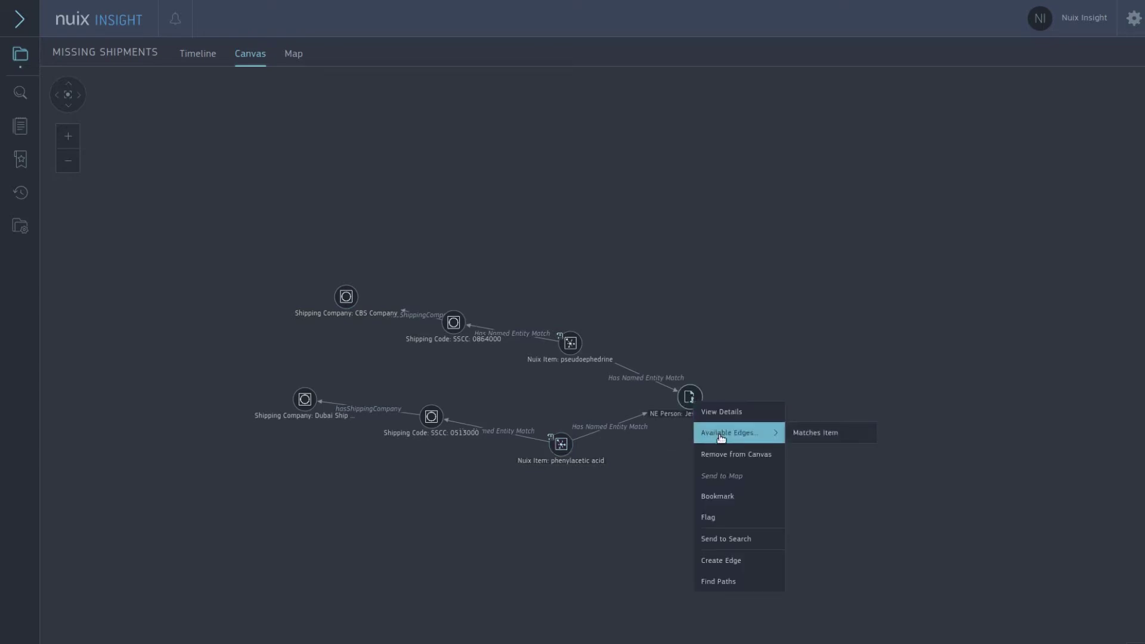
click(814, 432)
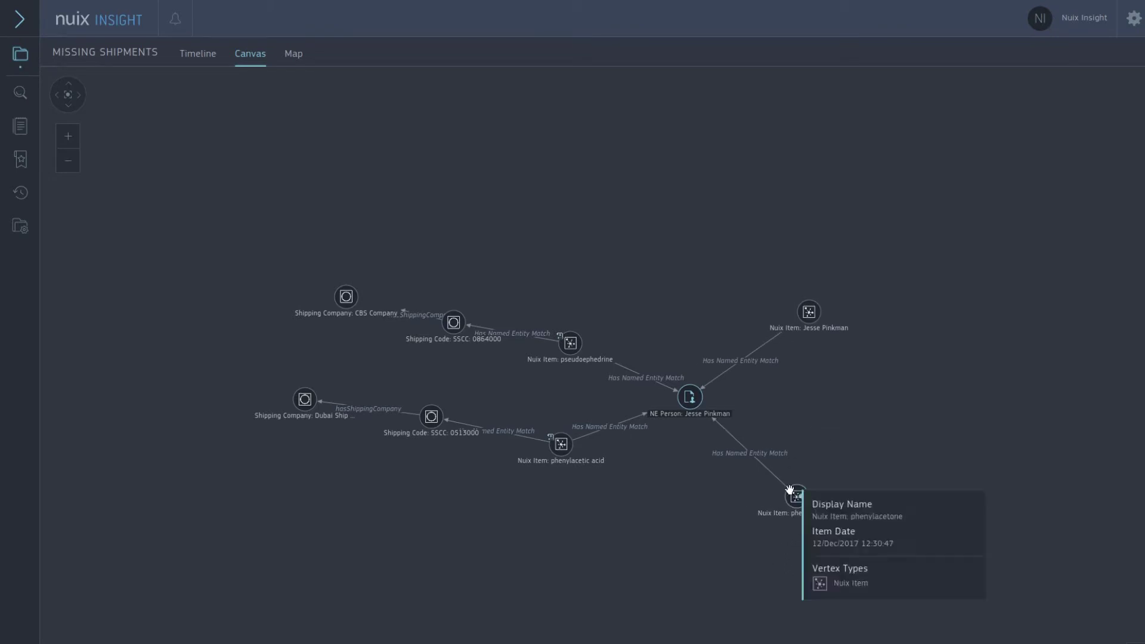
drag(797, 495, 637, 249)
Step: Expand the Has Named Entity Match edges of the phenylacetone item and place its shipping code node beside it
right_click(651, 267)
mouse_move(738, 298)
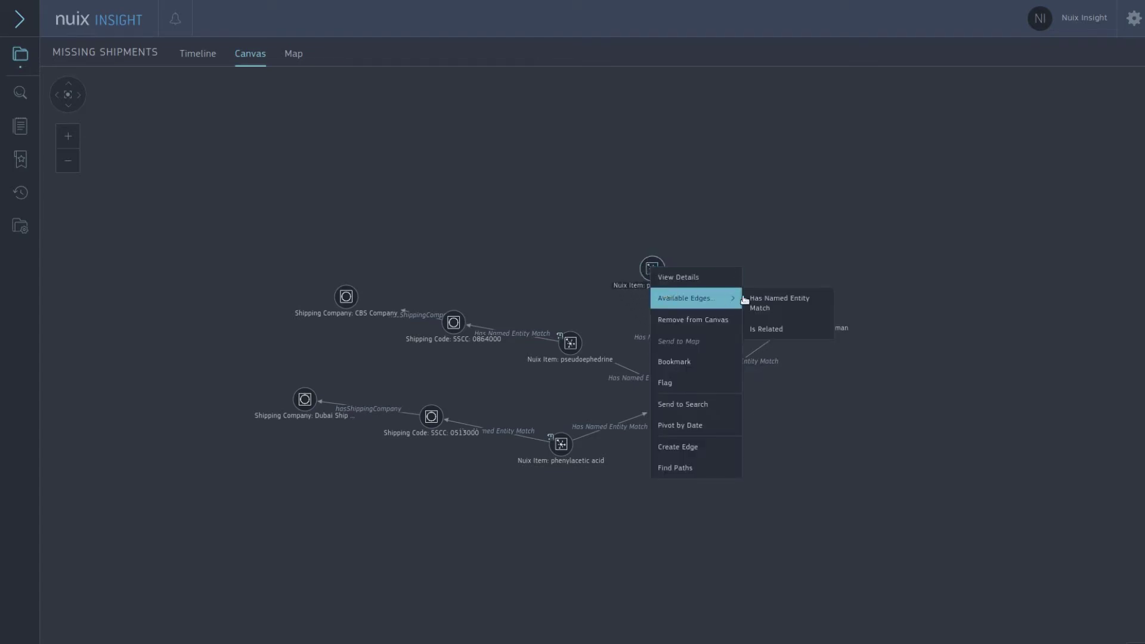
click(775, 301)
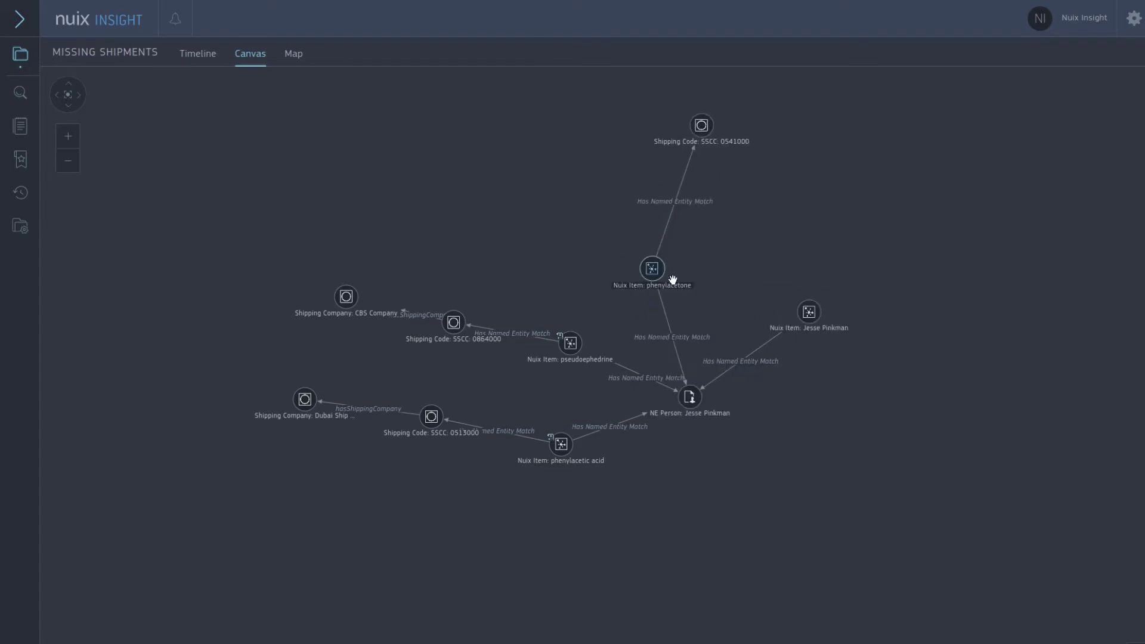
drag(701, 124, 518, 217)
Step: Expand the hasShippingCompany edge of phenylacetone's shipping code and line up the General Electric and code nodes above the other chains
right_click(514, 216)
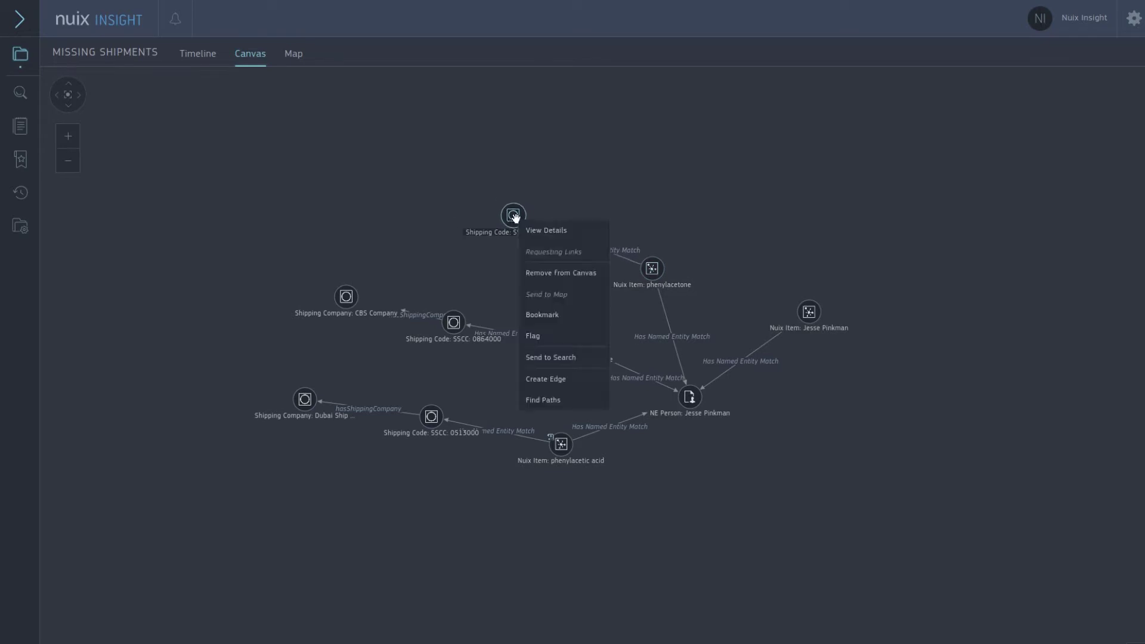
mouse_move(590, 251)
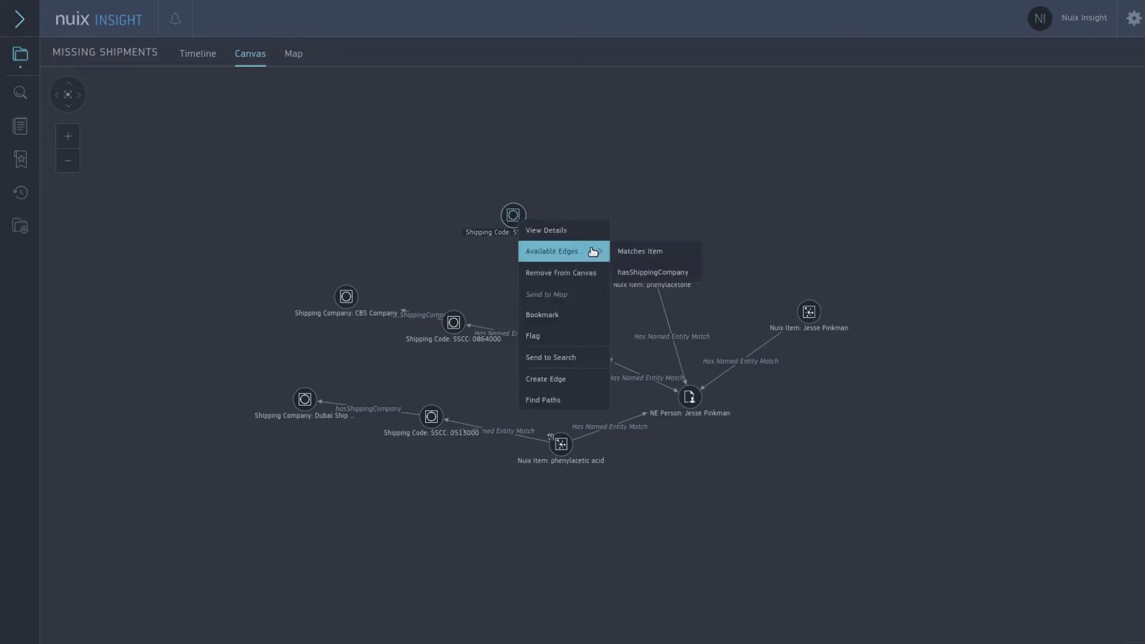
click(629, 271)
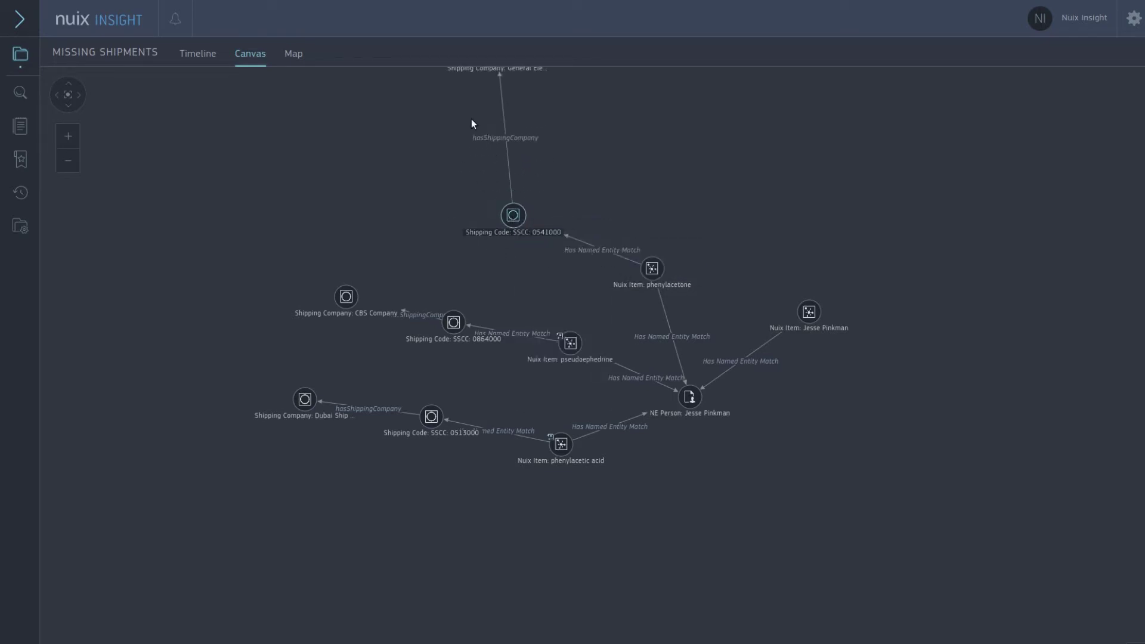
drag(470, 105, 455, 143)
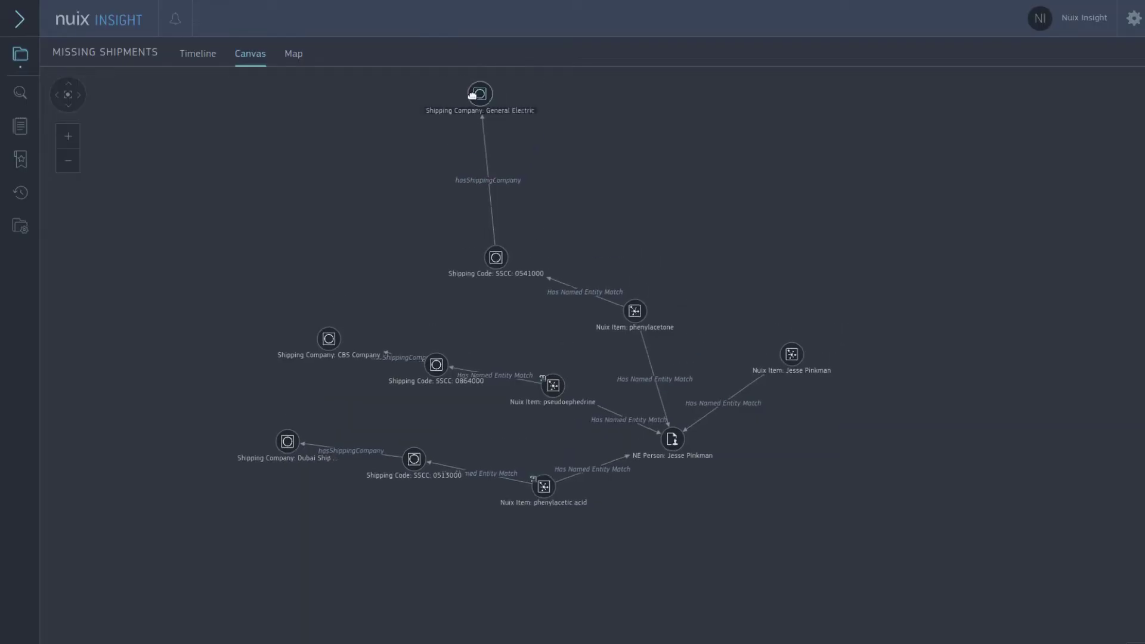
drag(470, 94, 357, 255)
drag(510, 274, 490, 288)
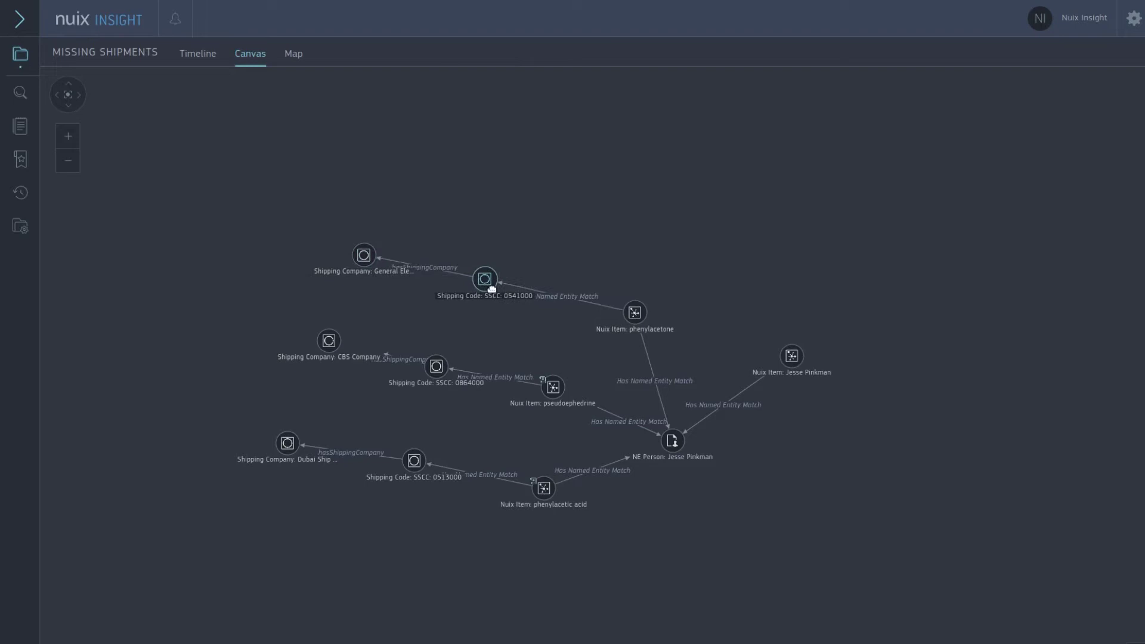
Step: Expand the Is Related edge of the phenylacetone item and move the related PDF file node closer to it
right_click(636, 309)
mouse_move(715, 341)
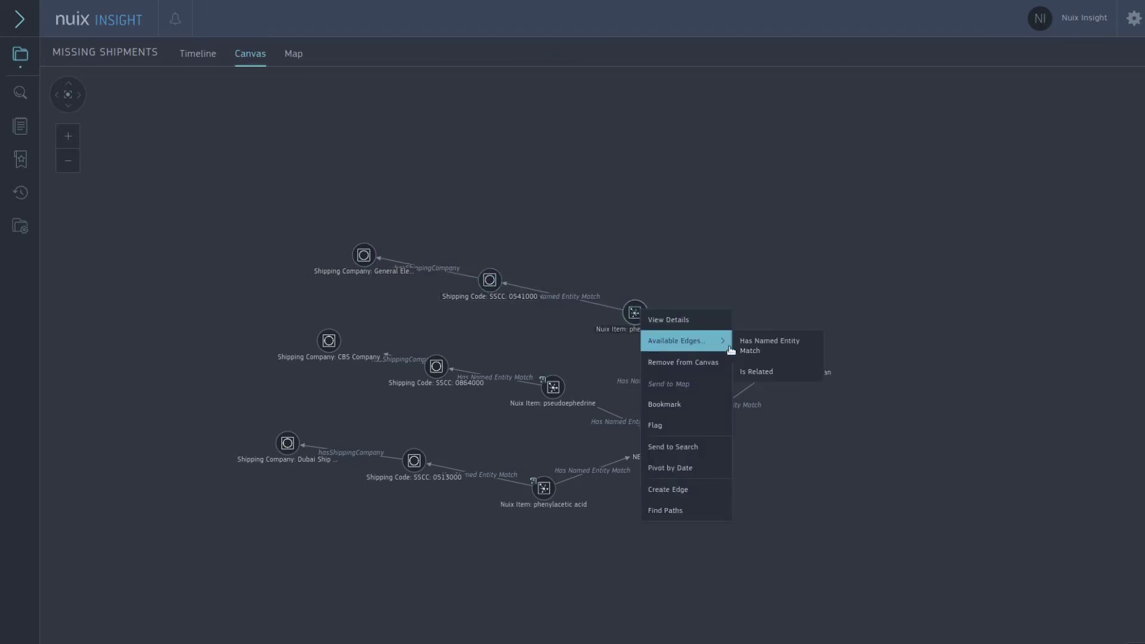
click(756, 373)
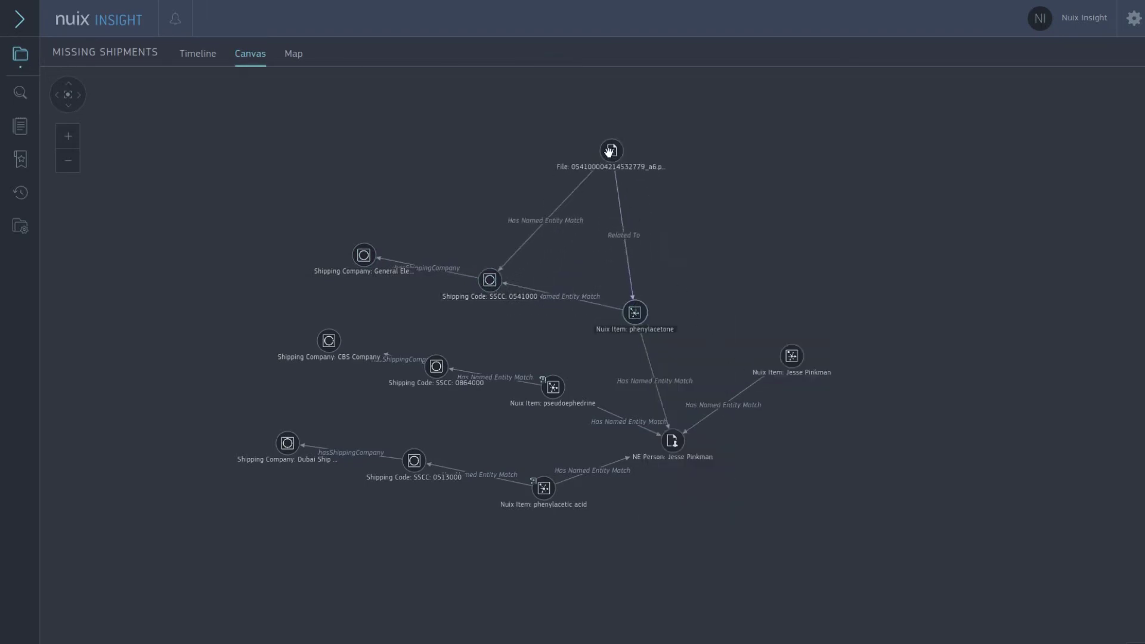
drag(608, 153, 592, 204)
Step: View the related PDF file's details, look through its metadata, and enlarge its preview to read the shipping label
right_click(593, 204)
click(620, 215)
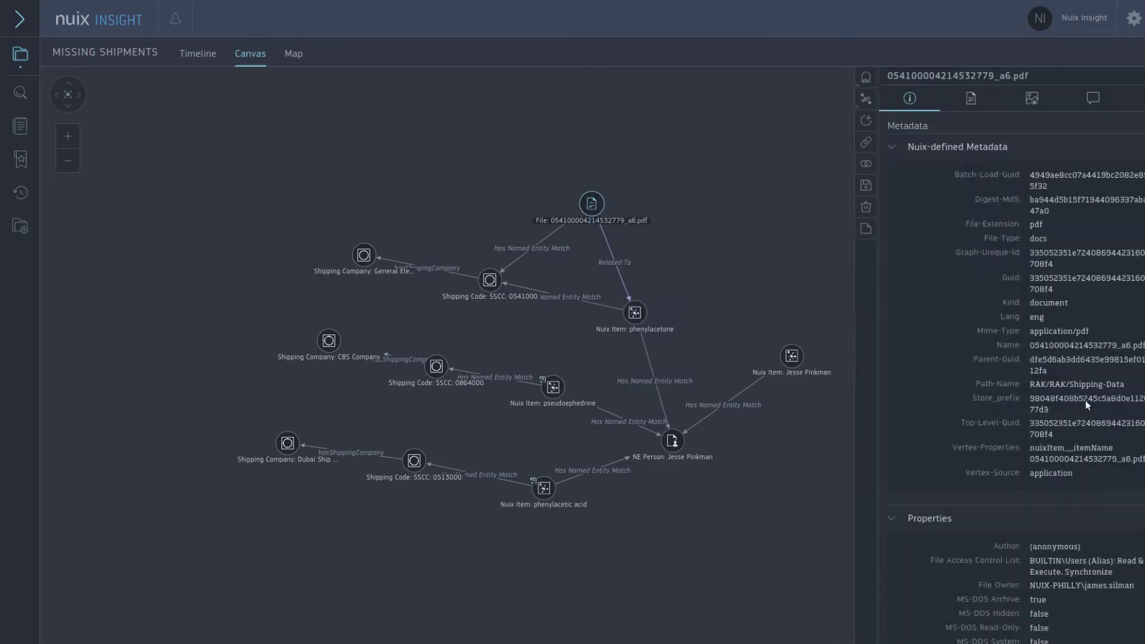
scroll(1086, 402, down, 5)
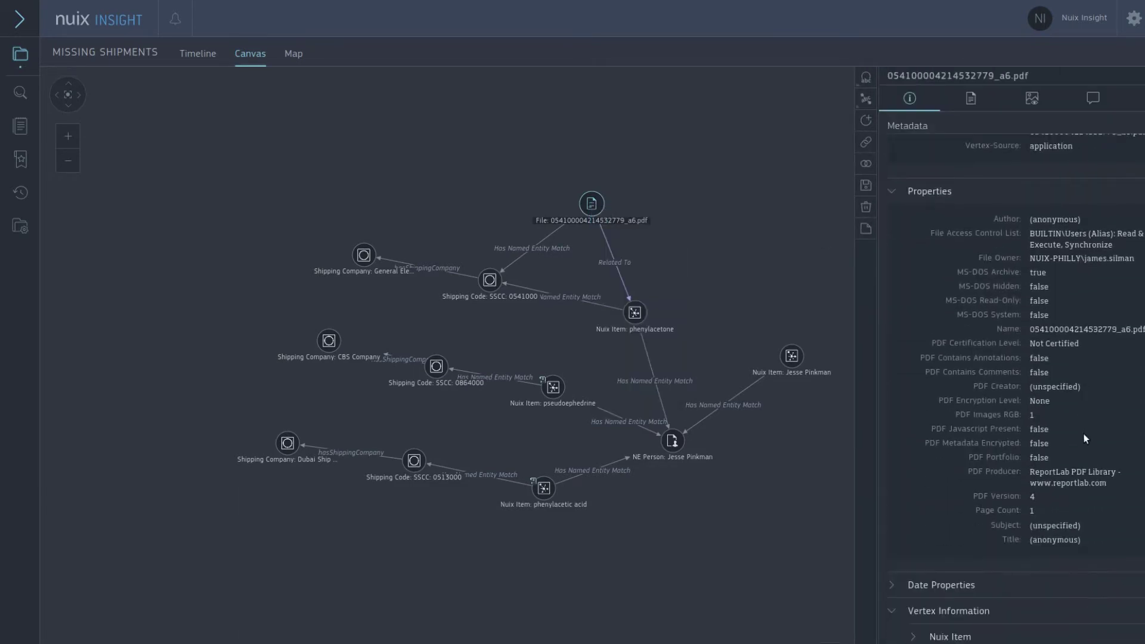
scroll(1086, 439, up, 5)
click(1024, 101)
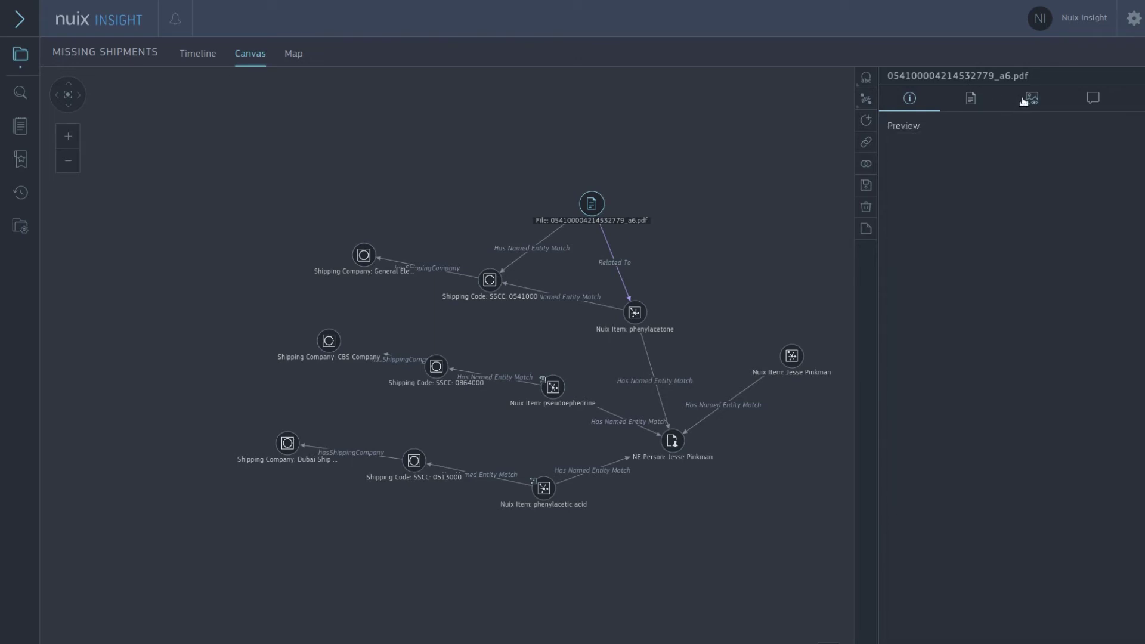
click(1131, 577)
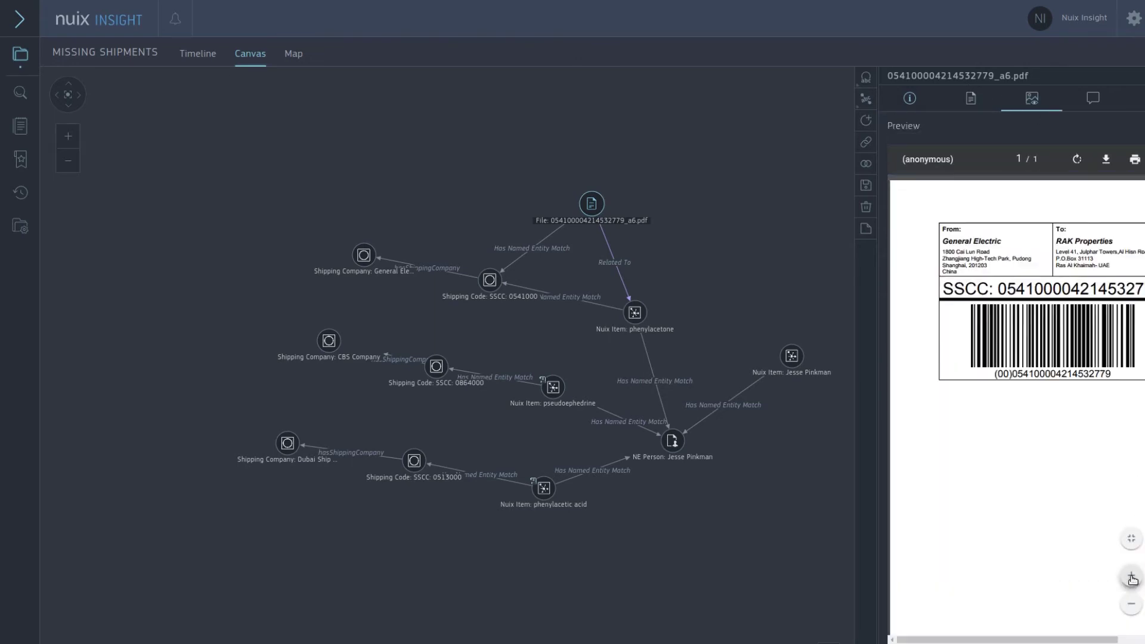
click(1131, 577)
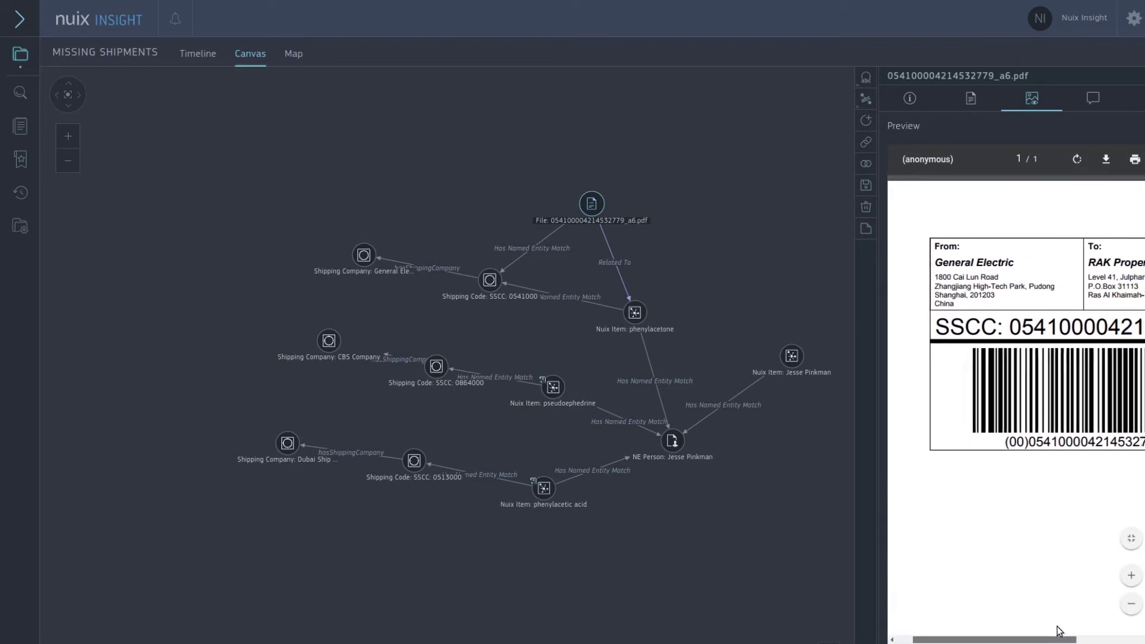
Step: Read the rest of the shipping label in the PDF preview and close the file's details
mouse_move(1058, 630)
mouse_down()
mouse_move(1116, 627)
mouse_move(1071, 626)
mouse_up()
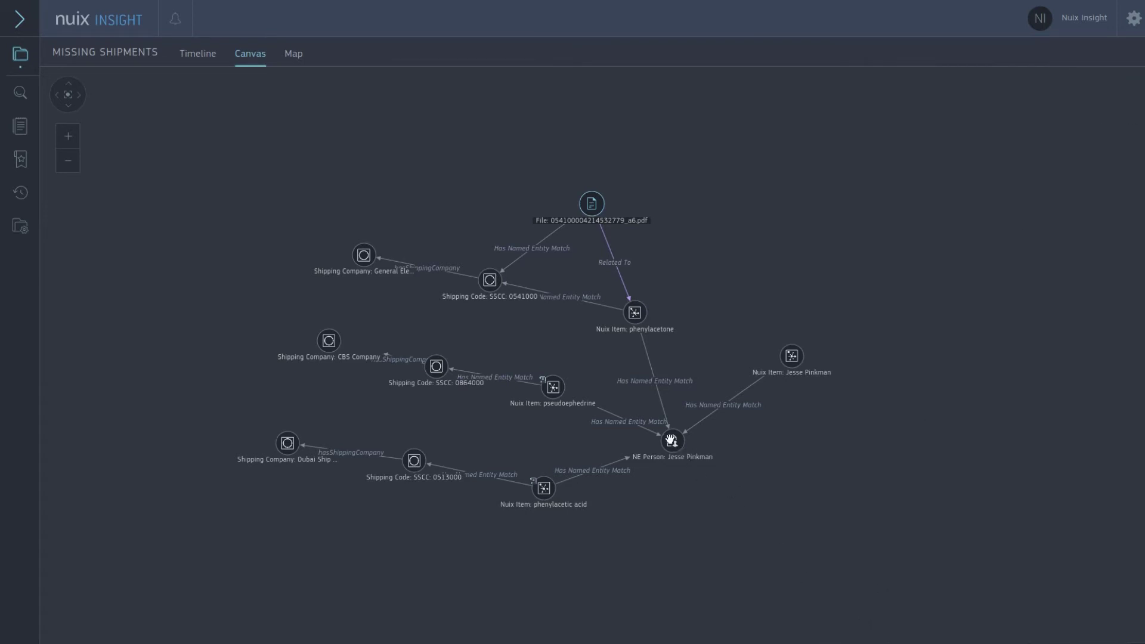
mouse_move(671, 440)
scroll(626, 378, up, 3)
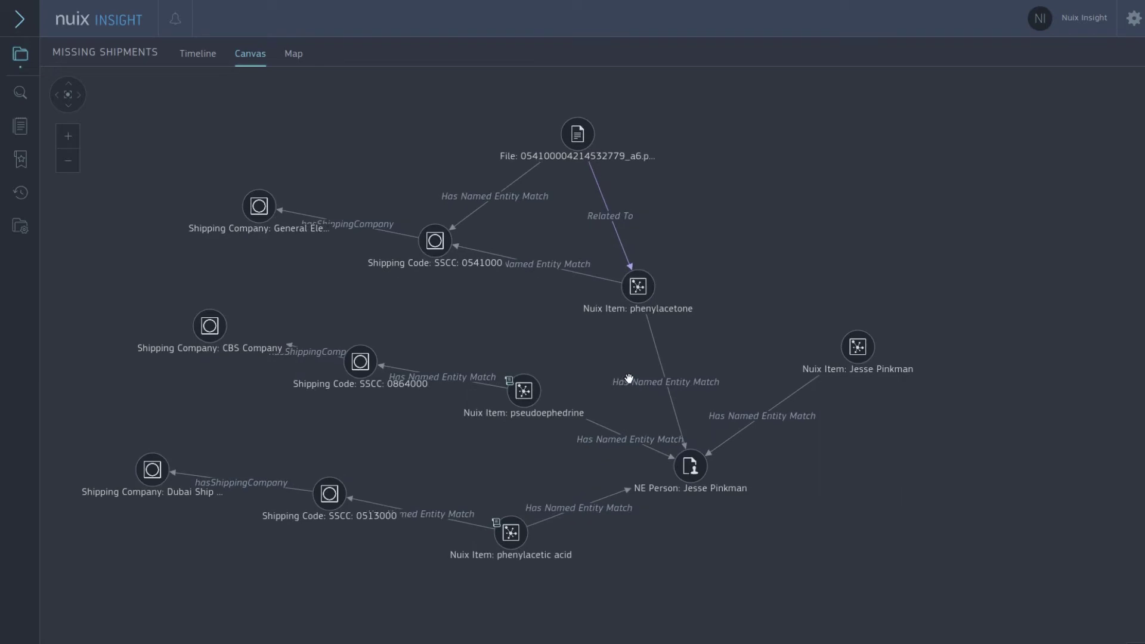
Step: Move the driver's item node closer to the driver's person node and expand its Has Named Entity Match edges
drag(860, 343, 842, 419)
right_click(842, 420)
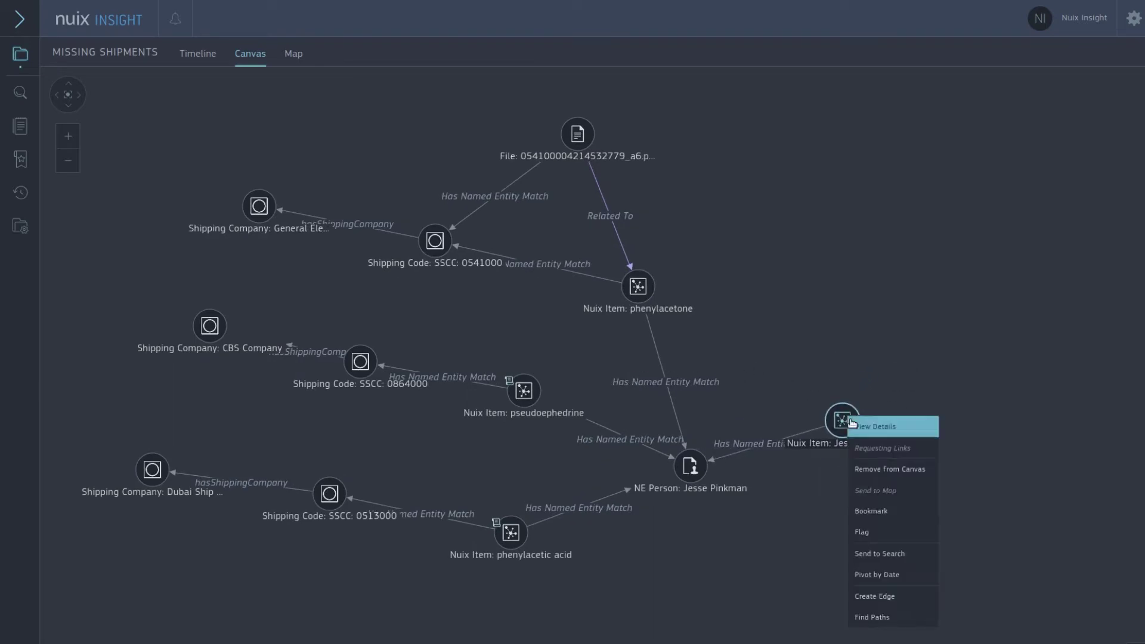
mouse_move(918, 447)
click(970, 456)
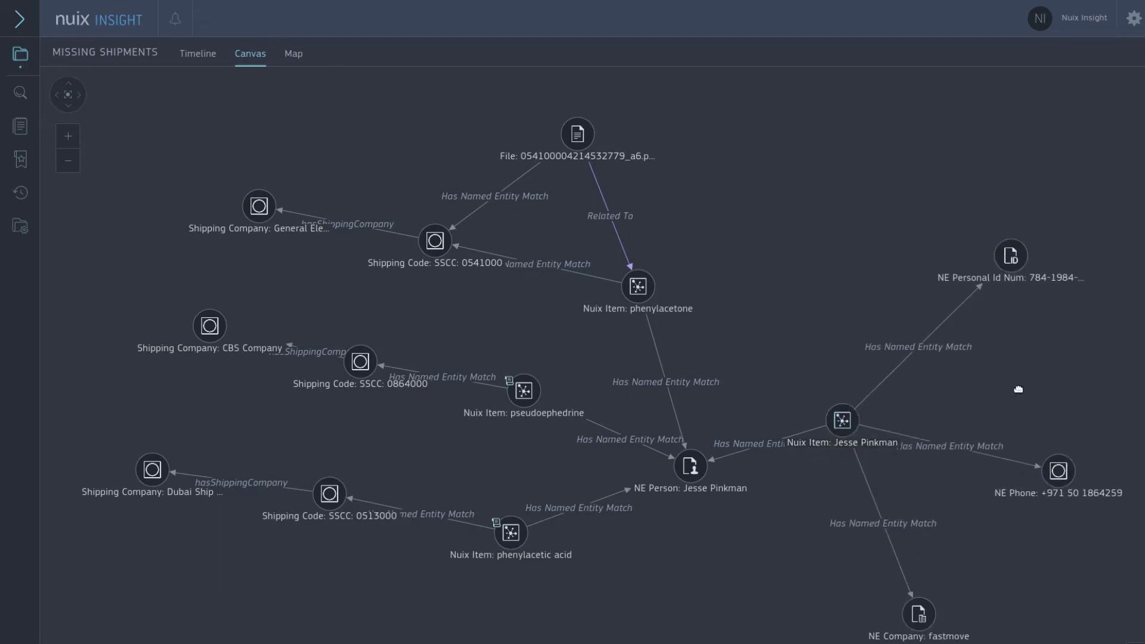
Step: Arrange the driver's personal ID and phone nodes above the driver's item and set the fastmove company node off to its right
drag(1019, 388, 672, 319)
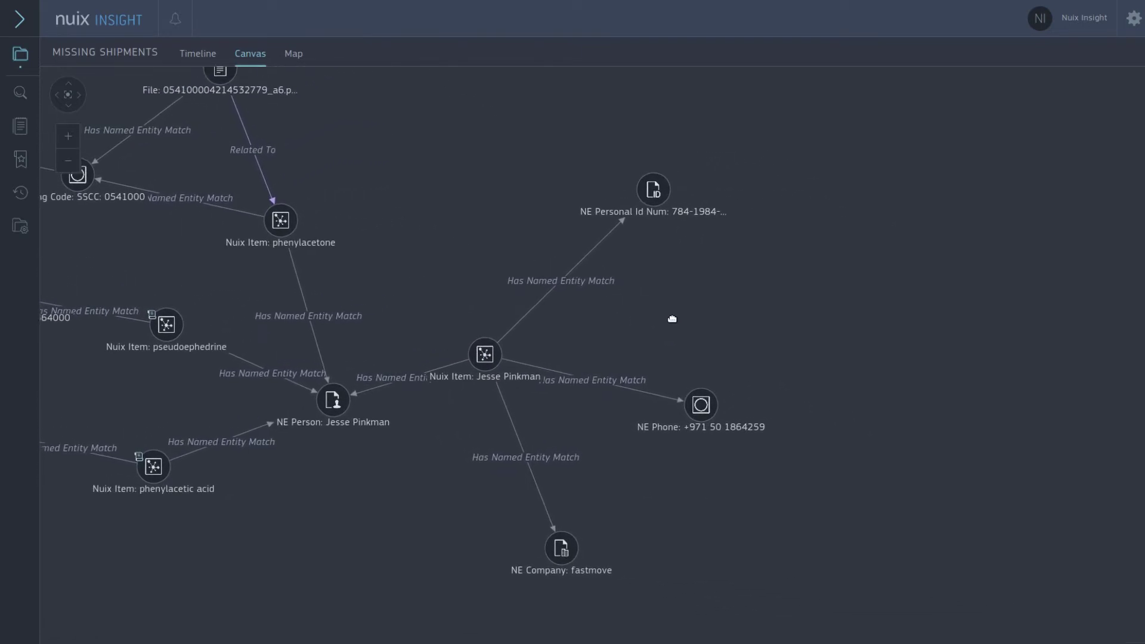
drag(653, 190, 543, 151)
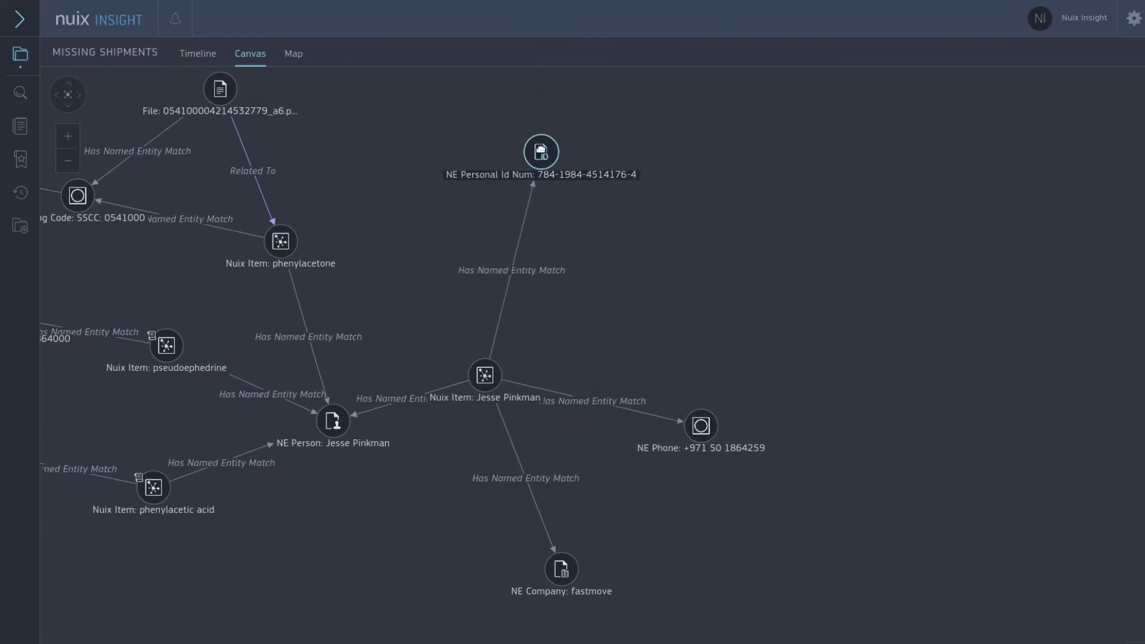
drag(700, 425, 674, 173)
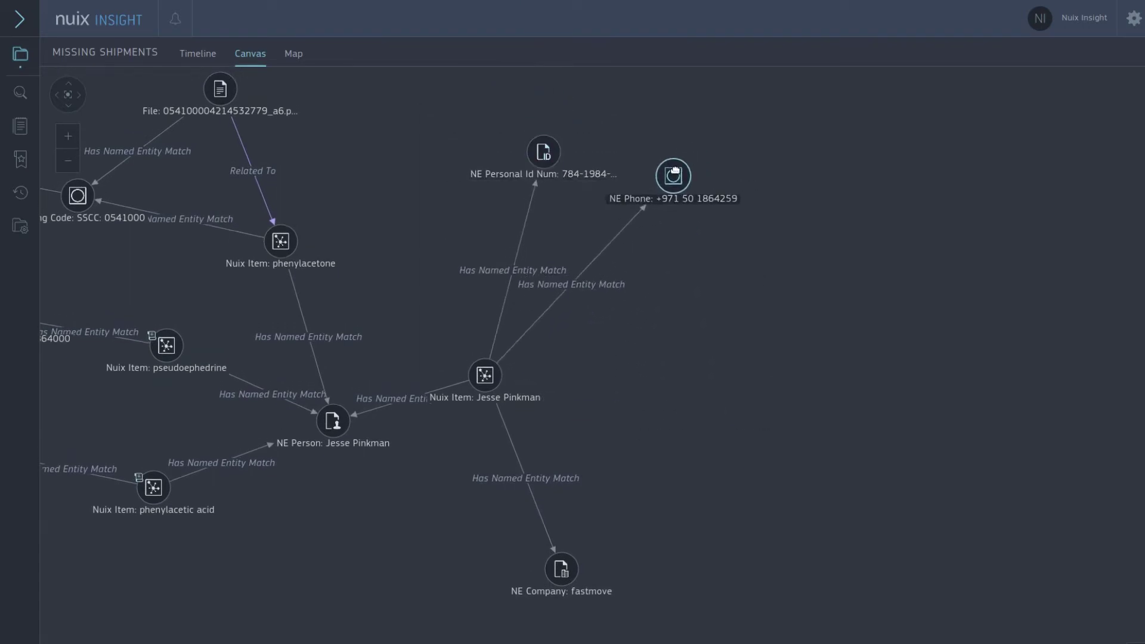
drag(563, 568, 782, 423)
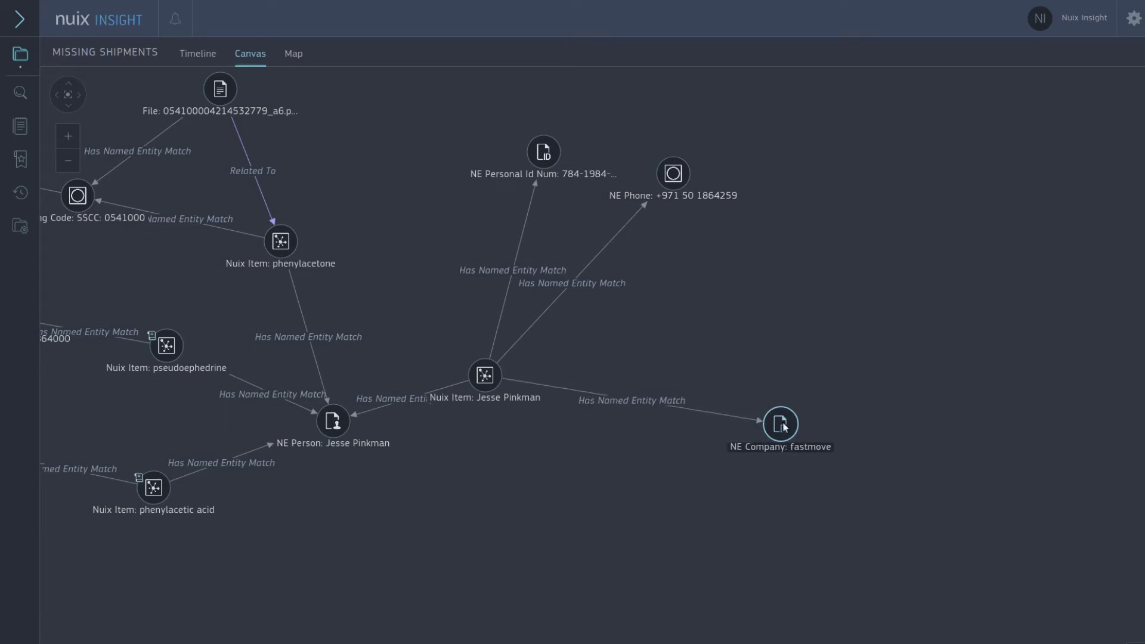
Step: Expand the Has Named Entity Match edges of the fastmove company node and spread its two newly linked items apart
mouse_move(791, 410)
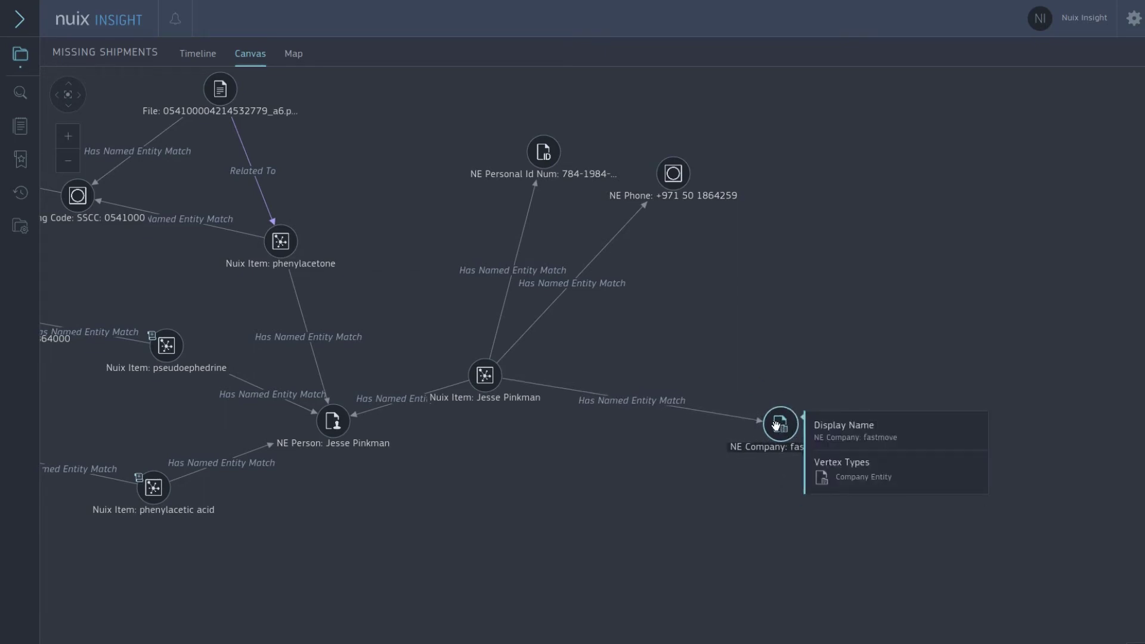
right_click(778, 423)
mouse_move(823, 456)
click(879, 456)
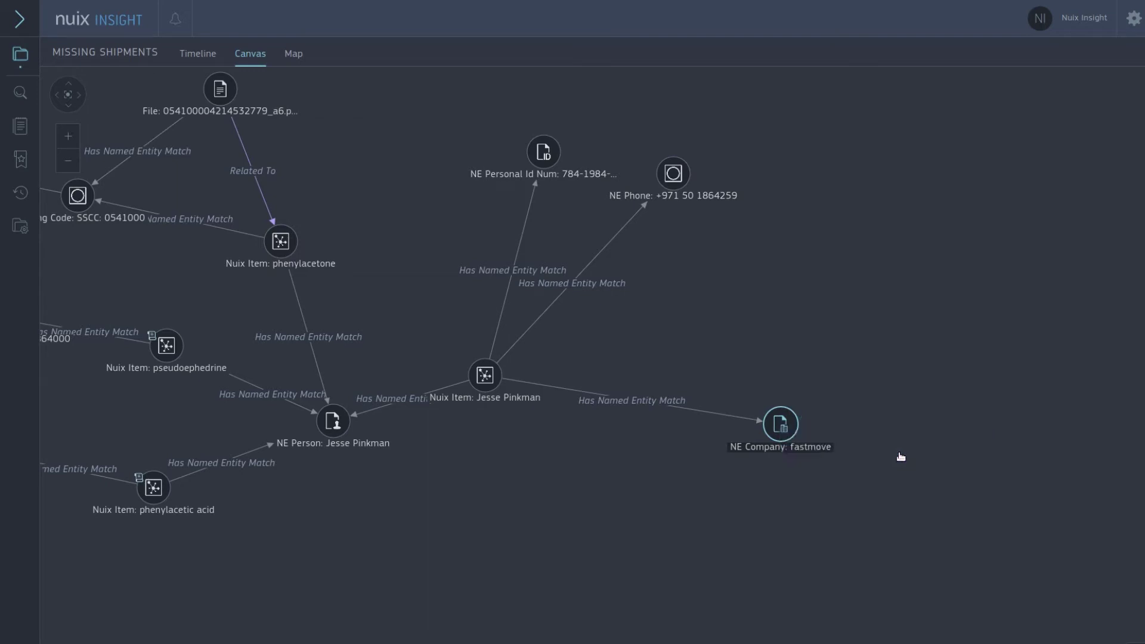
drag(844, 589, 1053, 583)
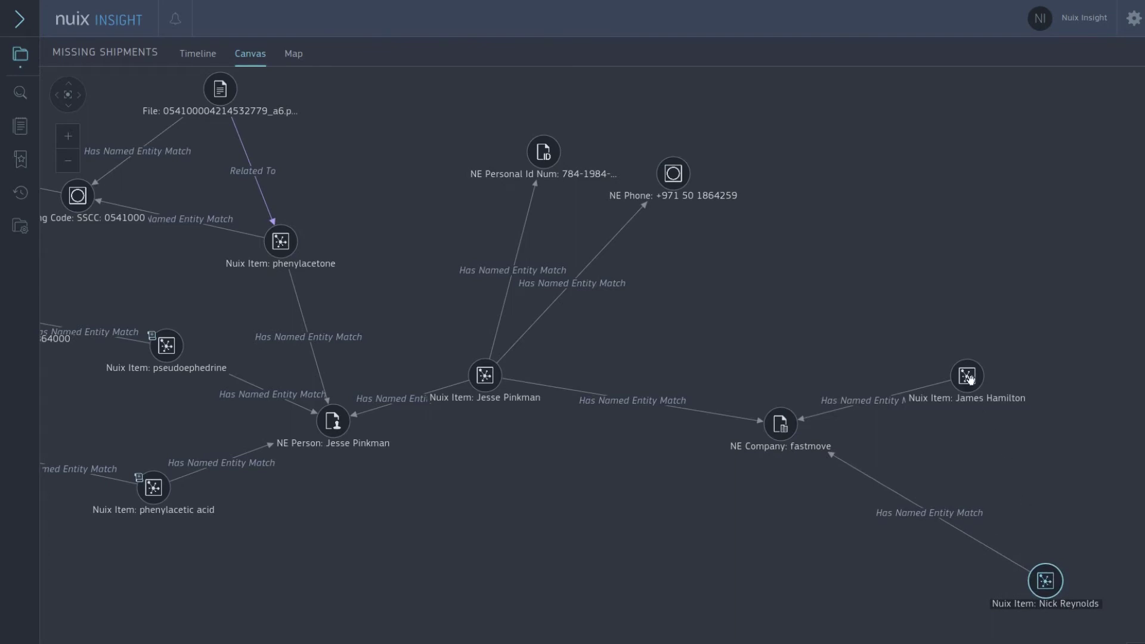
drag(966, 375, 1022, 414)
Step: Expand the Has Named Entity Match edges of the upper fastmove-linked item and move its phone node below its personal ID node
right_click(1022, 438)
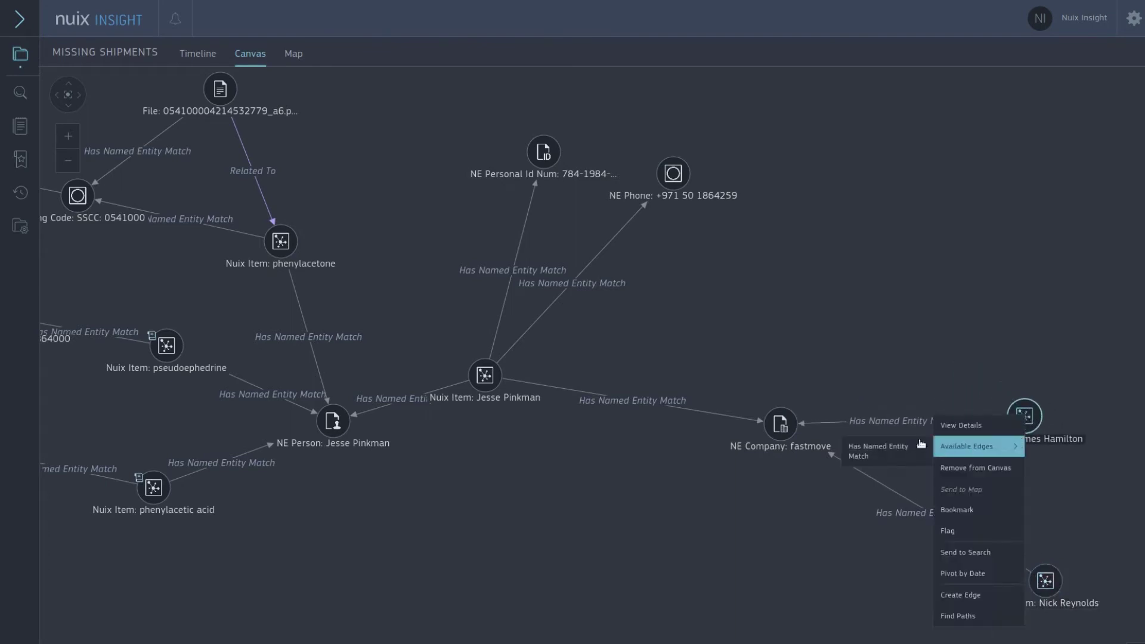
click(877, 447)
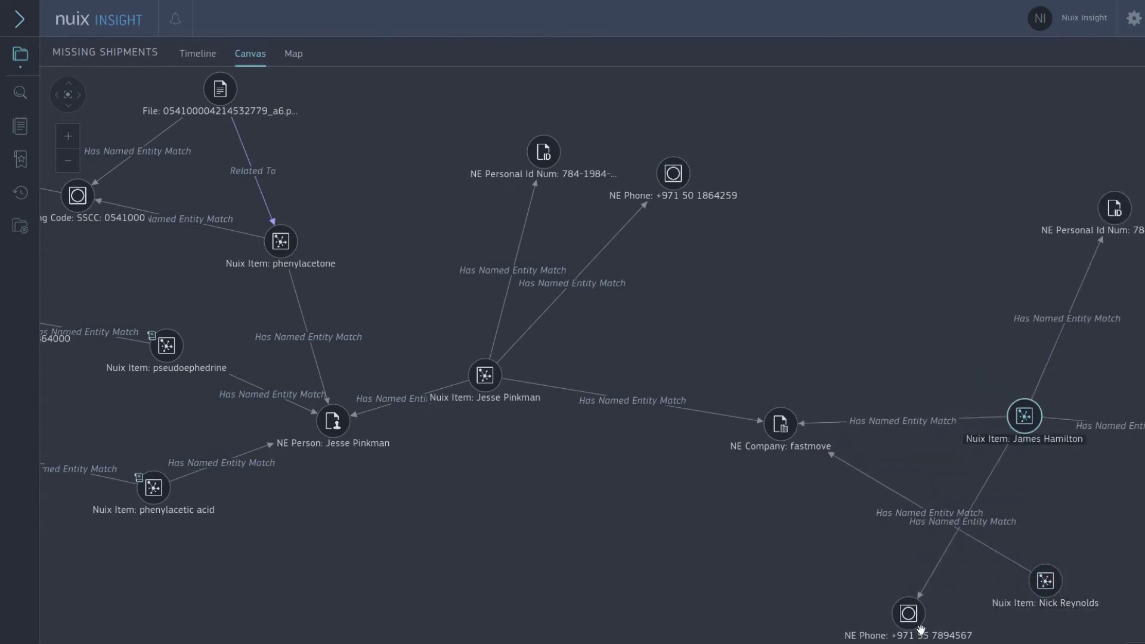
drag(921, 629, 1113, 353)
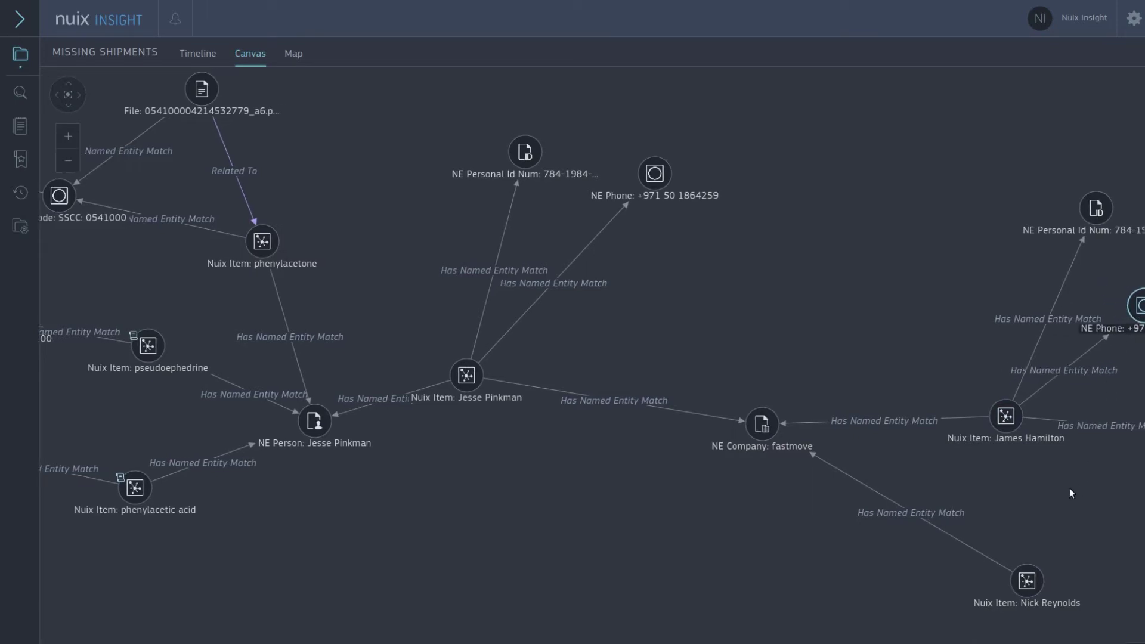
Step: Expand the Has Named Entity Match edges of the lower fastmove-linked item and place its personal ID node between its person and phone nodes
right_click(1034, 582)
mouse_move(995, 484)
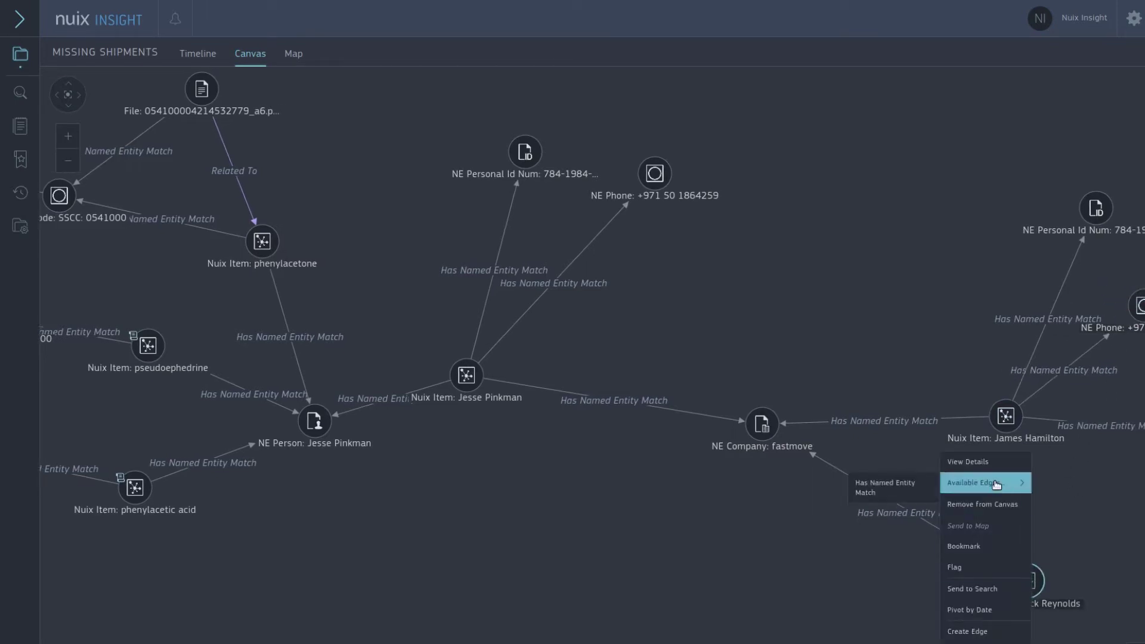
click(892, 487)
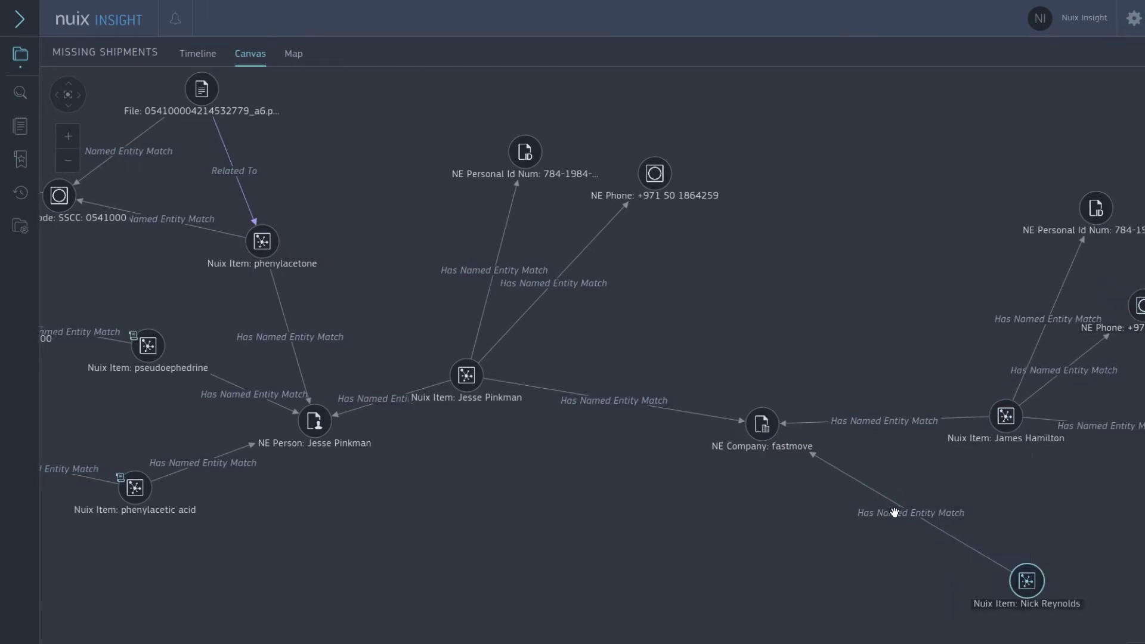
drag(861, 568, 676, 352)
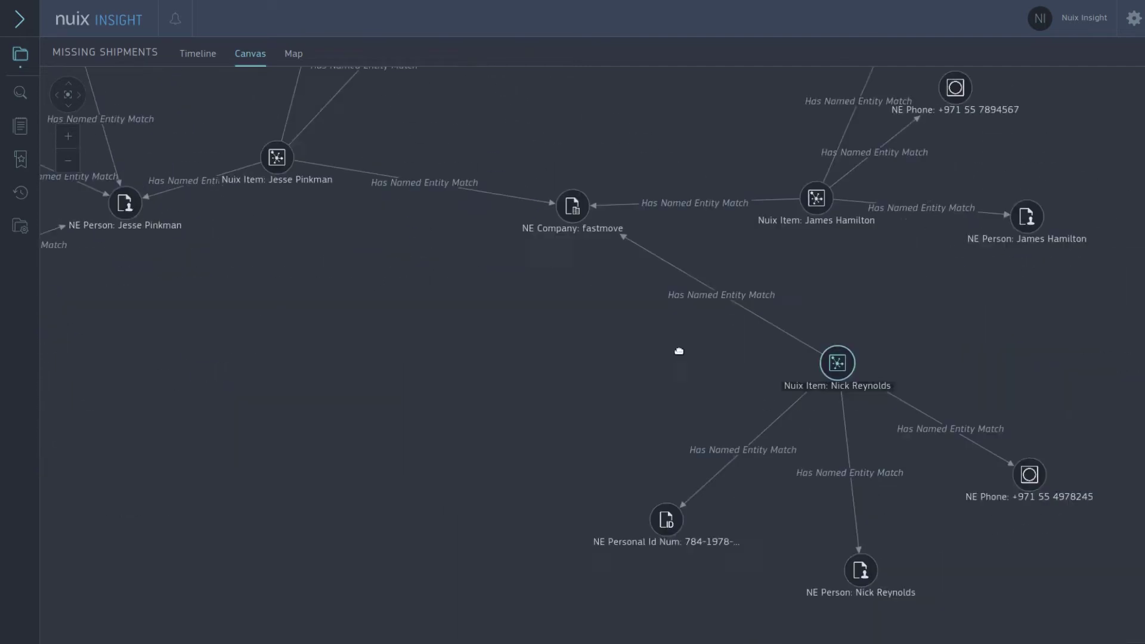
drag(581, 455, 891, 471)
Step: Move the upper fastmove-linked item's person node above the item, beside its personal ID node
drag(838, 207, 882, 380)
drag(954, 329, 783, 66)
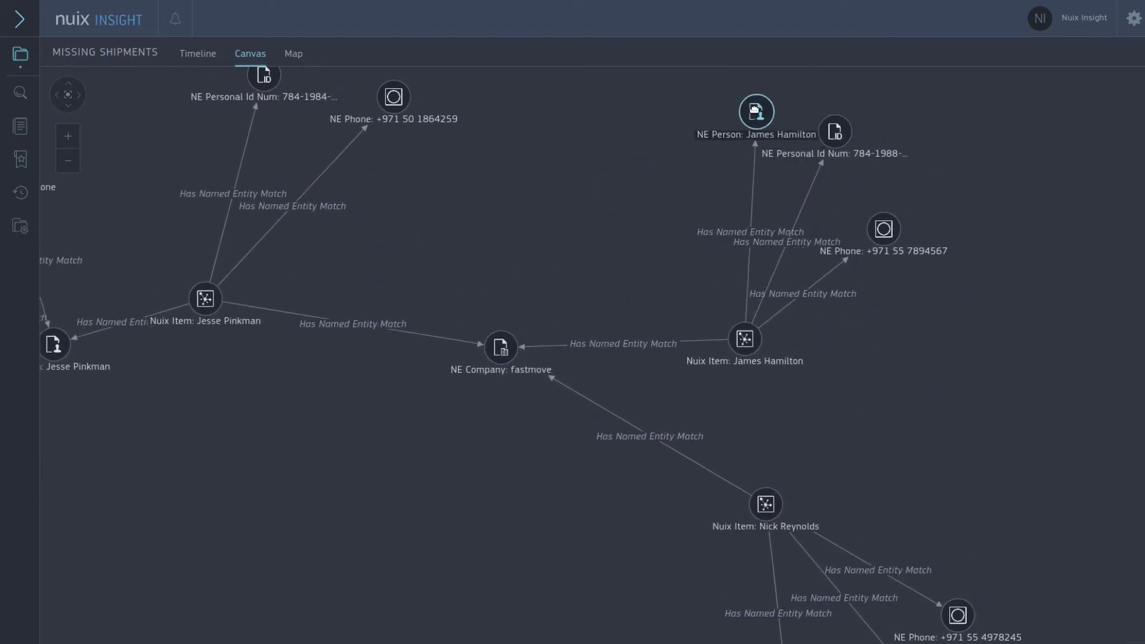
drag(507, 146, 657, 258)
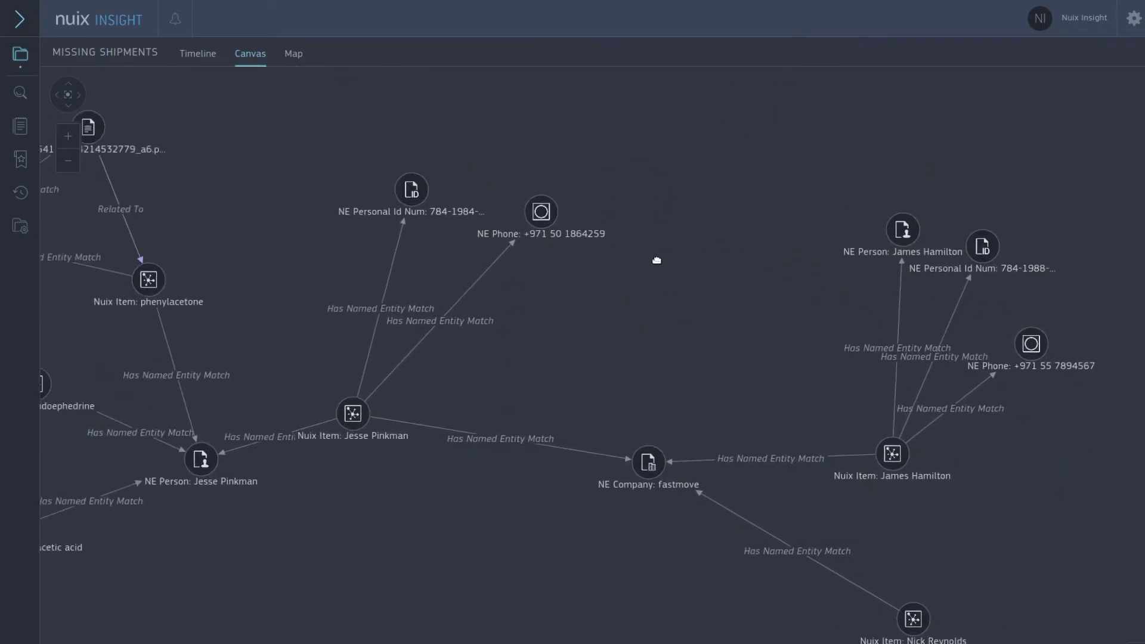
scroll(700, 225, down, 3)
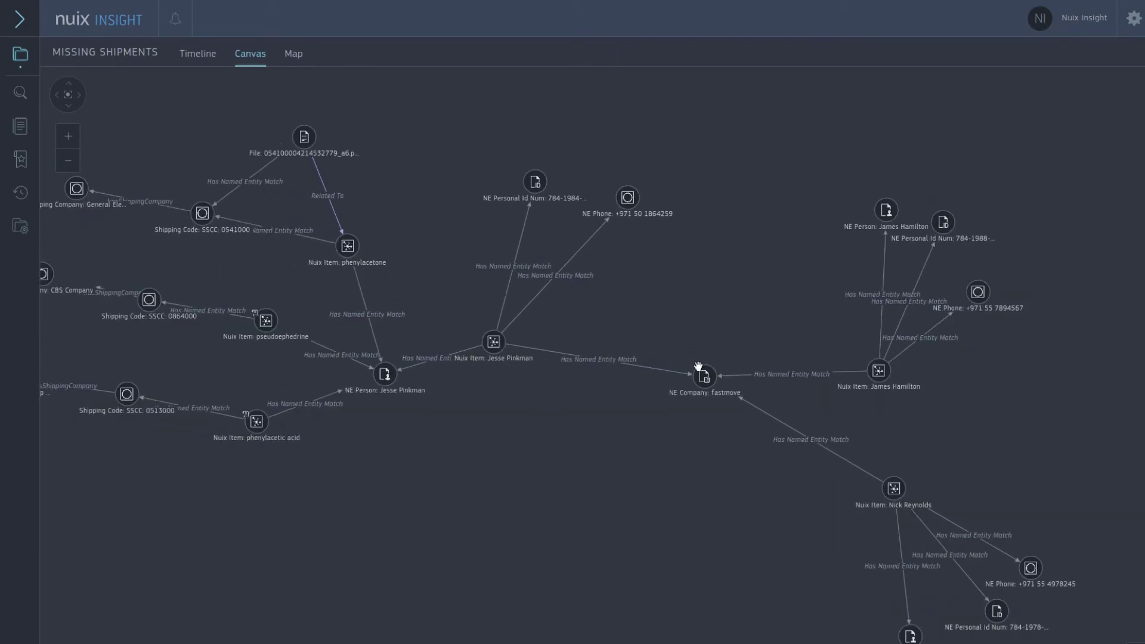
mouse_move(712, 373)
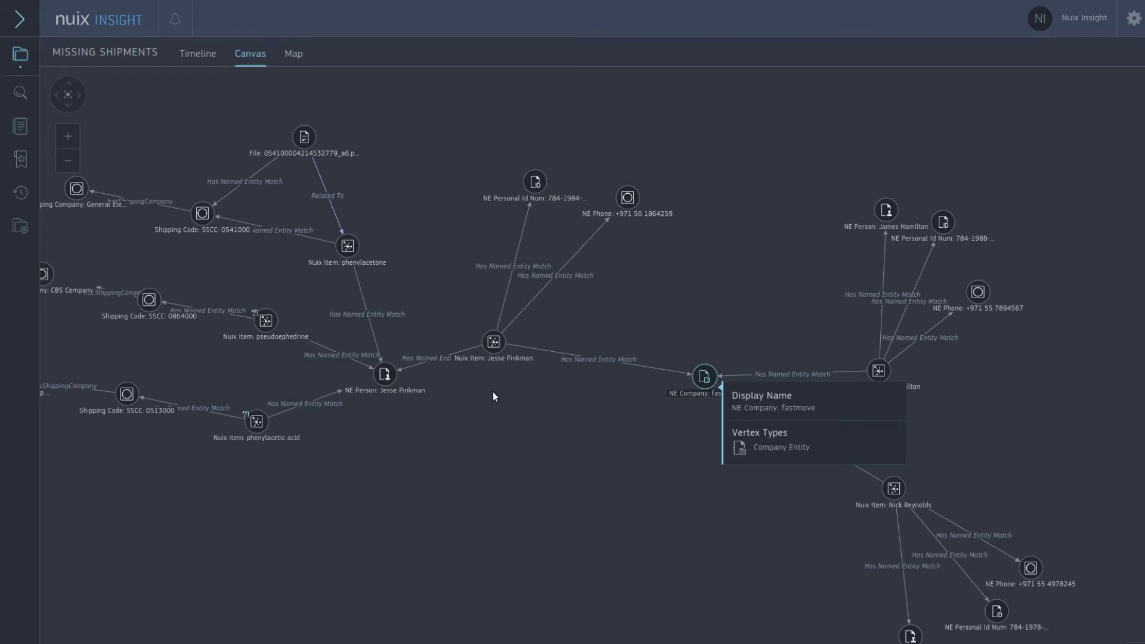
mouse_move(494, 345)
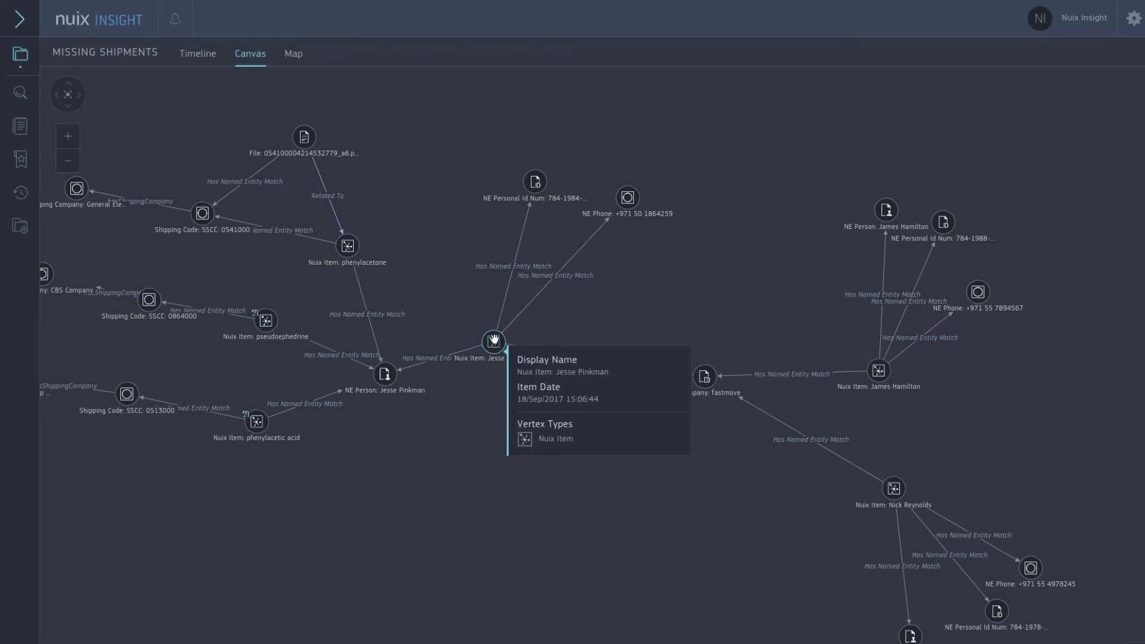
Step: Search the case with the recent query name:"sms message"
click(20, 95)
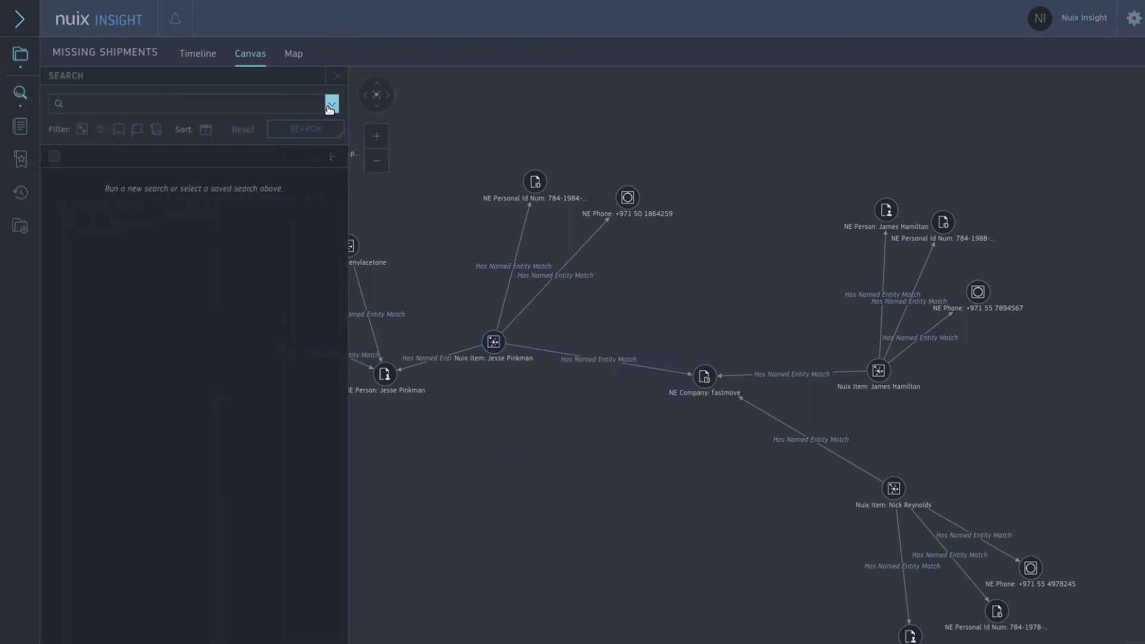
click(330, 106)
click(328, 107)
click(175, 103)
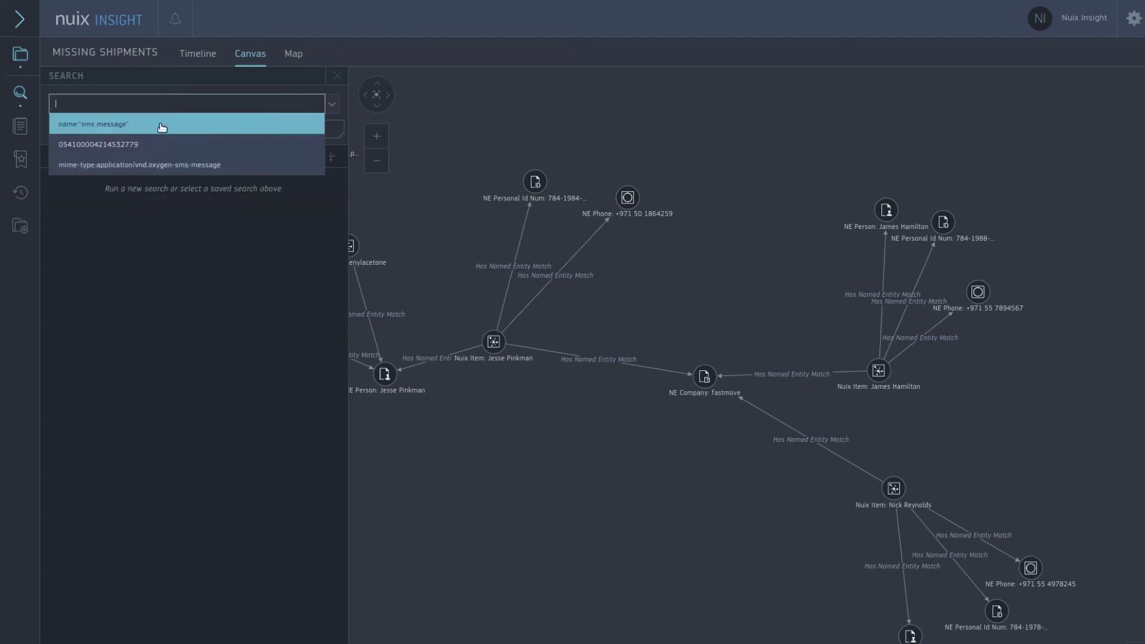
click(79, 124)
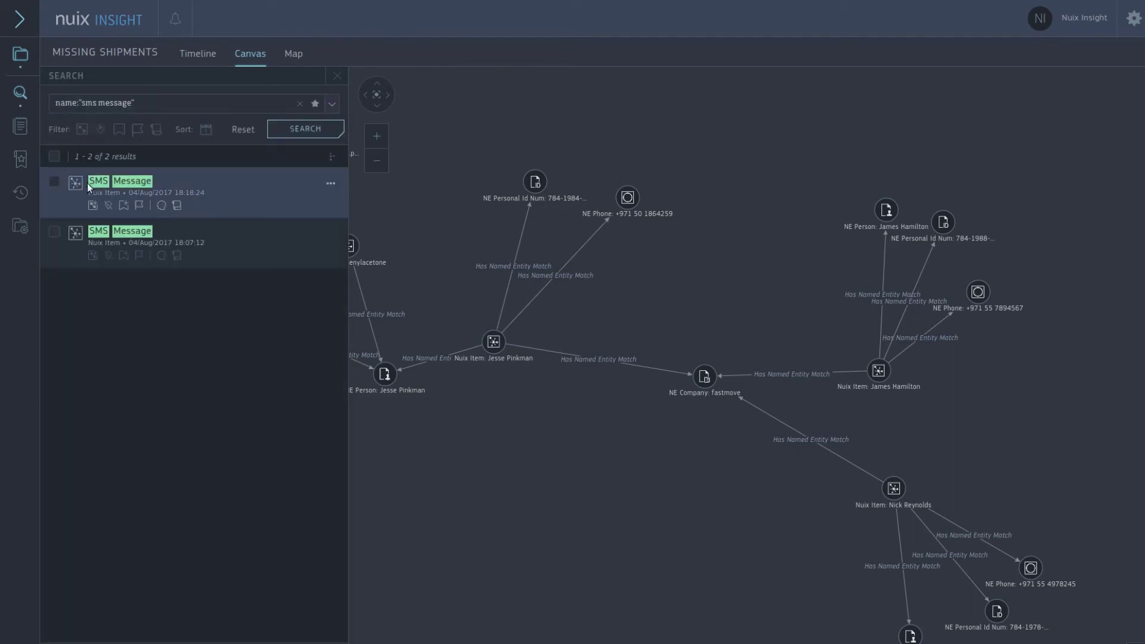
Step: Add all the SMS message search results to the canvas and close the search
click(54, 156)
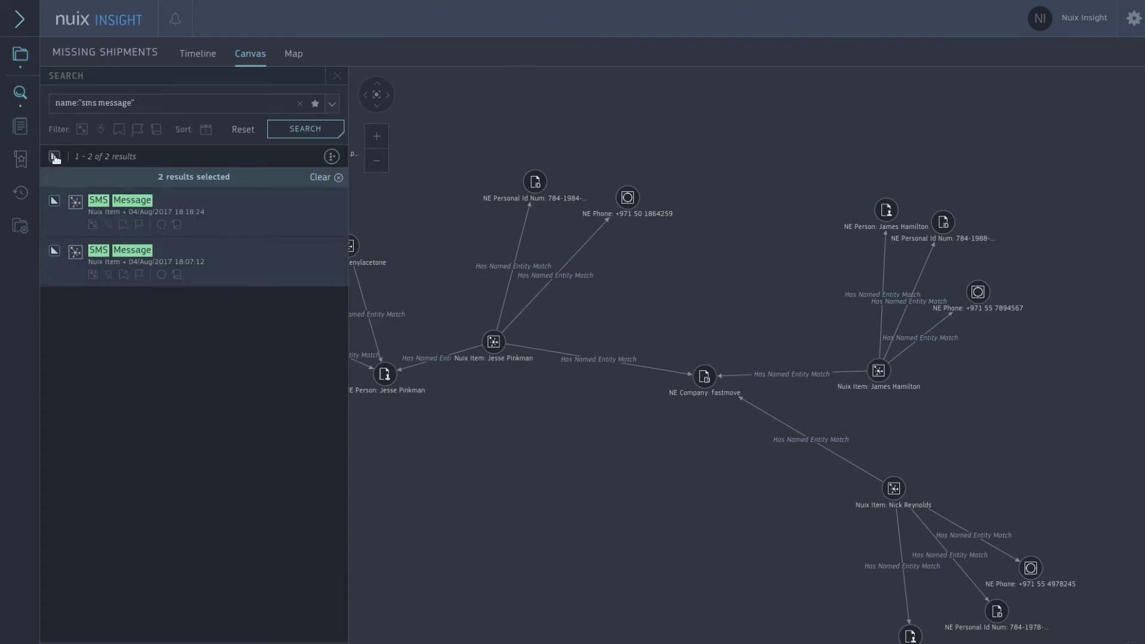
click(332, 156)
click(302, 176)
click(337, 77)
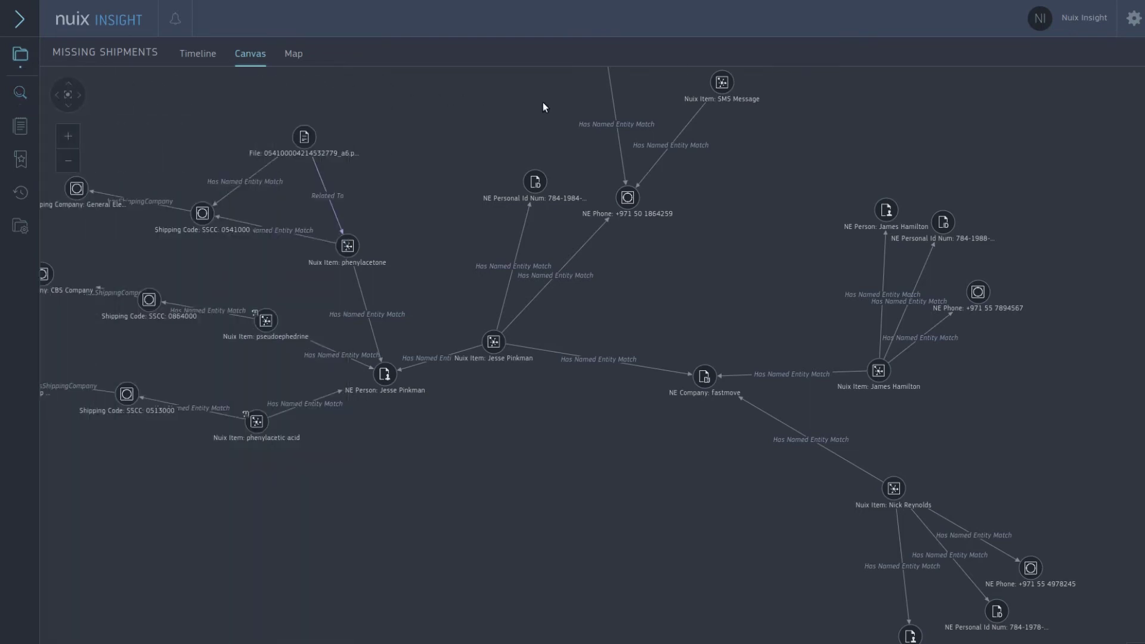
Step: Read the properties of both SMS messages and place their nodes close together above the driver's phone node
drag(541, 113, 423, 307)
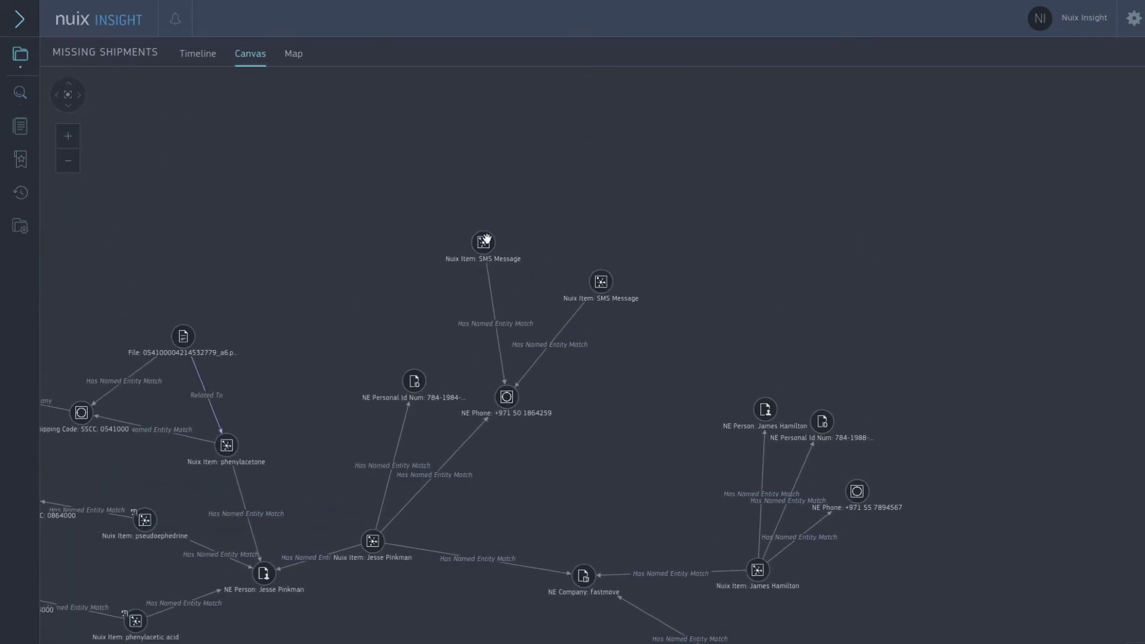
right_click(488, 238)
click(511, 247)
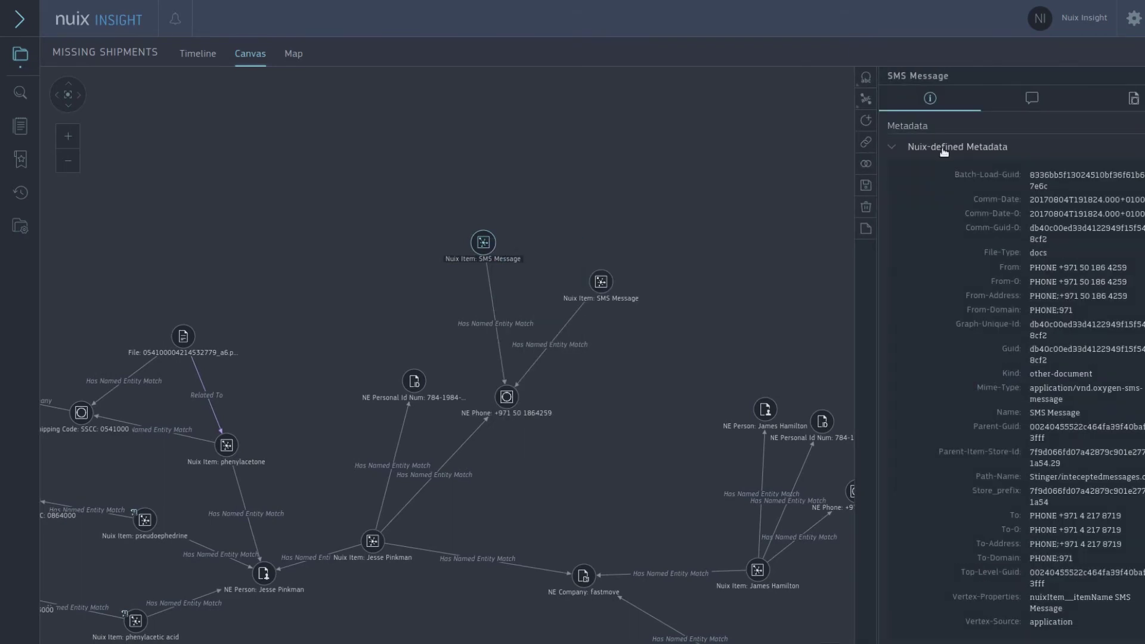
click(944, 149)
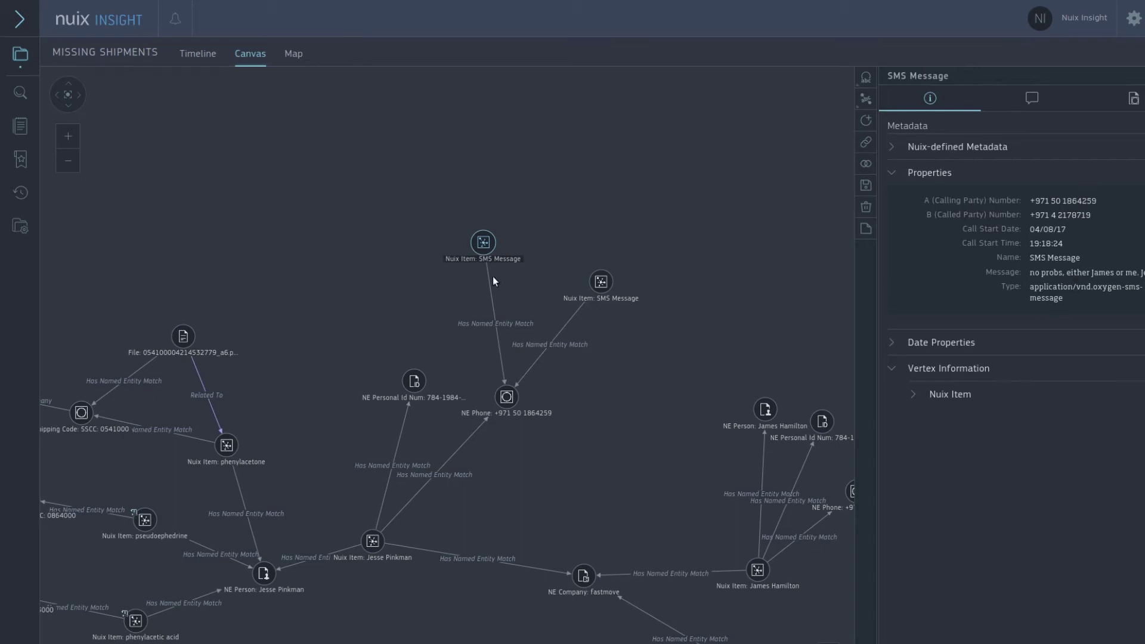
drag(483, 242, 593, 276)
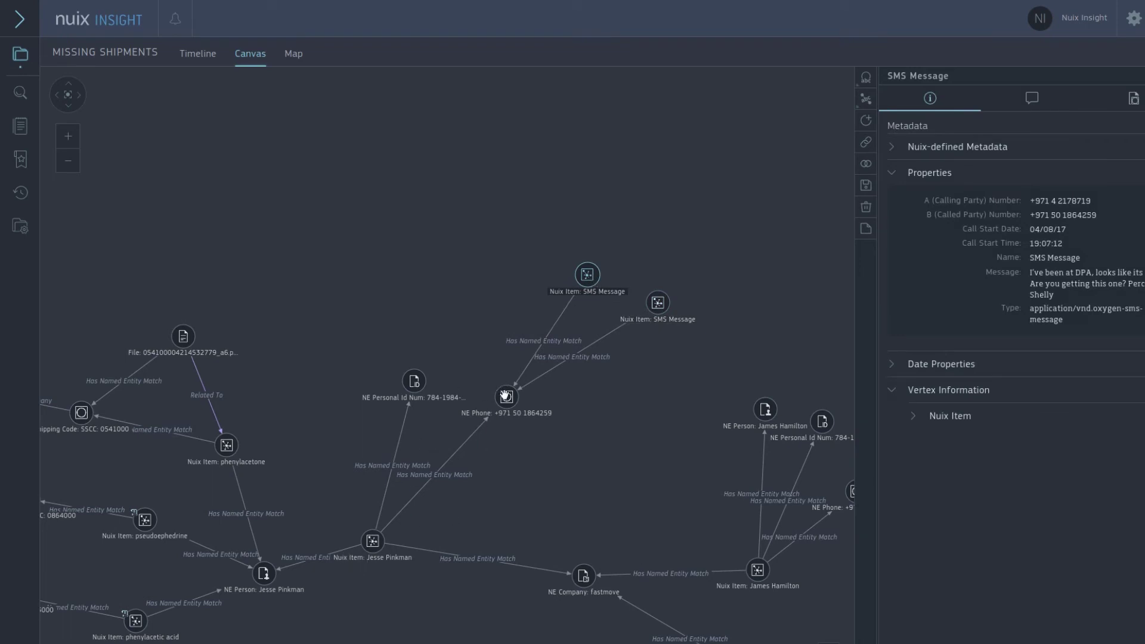
mouse_move(372, 543)
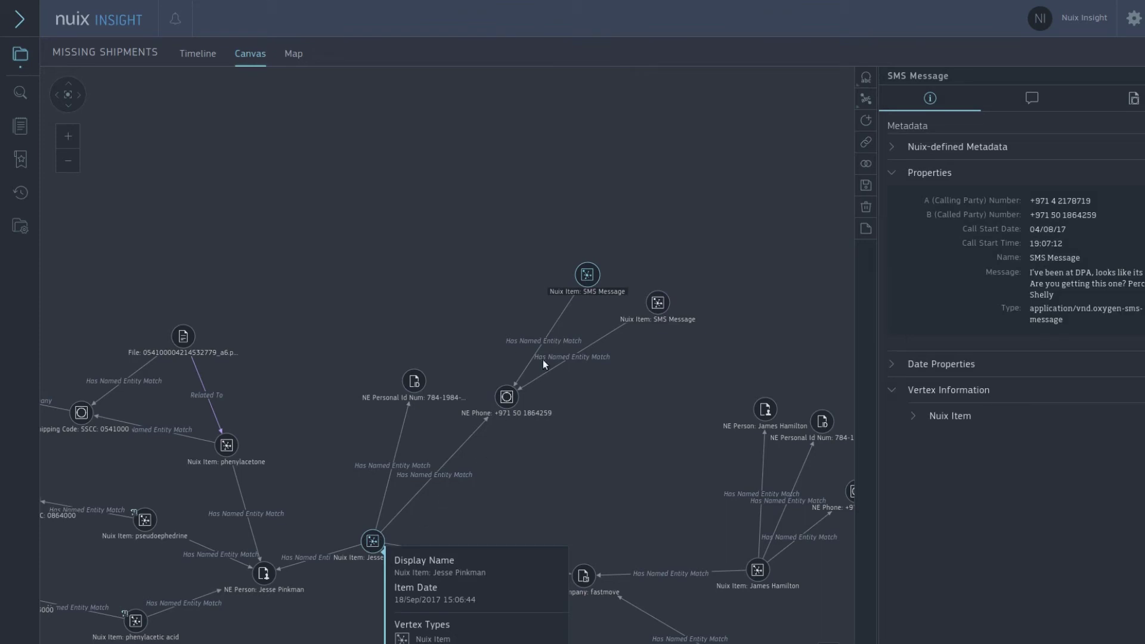
Step: Expand the links of both SMS message items and move a matched person node beside the second message
double_click(587, 274)
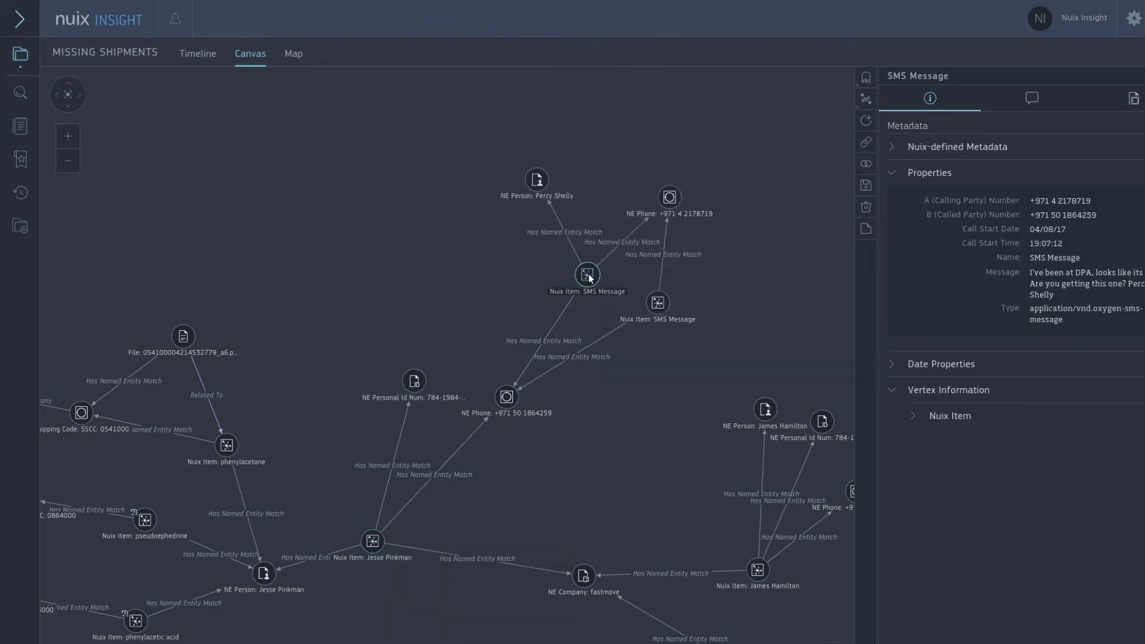
double_click(658, 303)
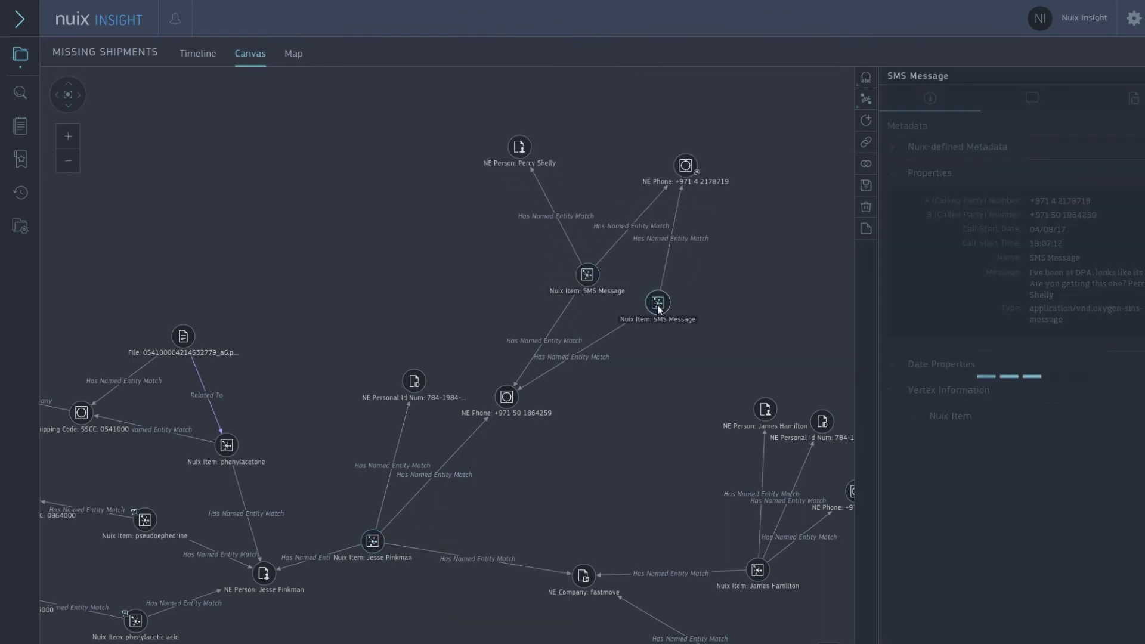
drag(625, 433, 786, 307)
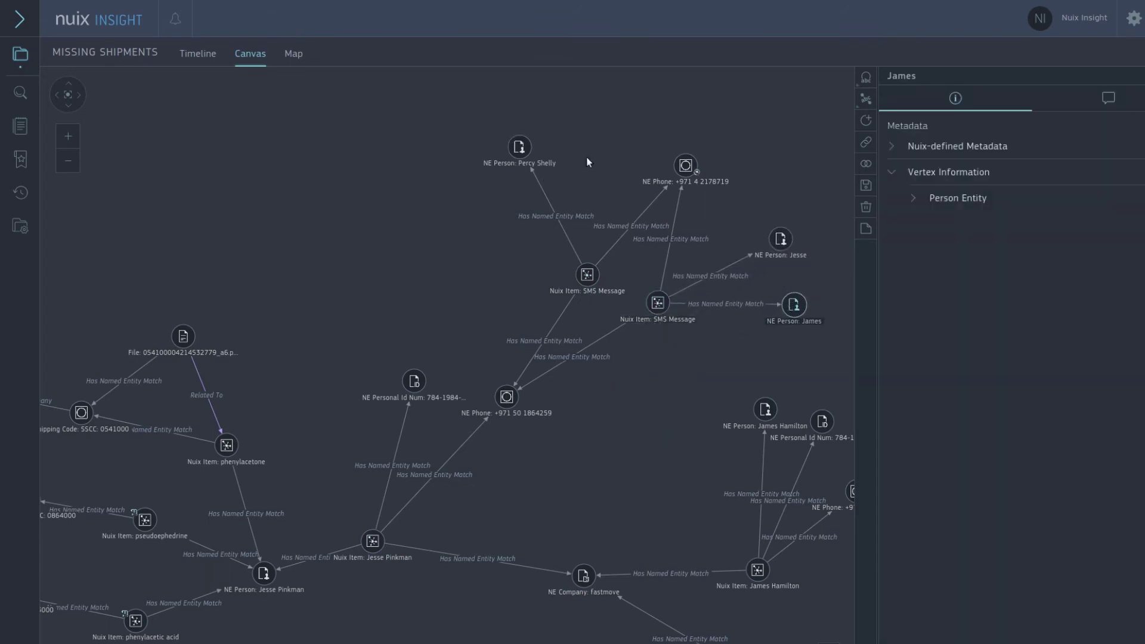
Step: Move the phone node shared by both SMS messages slightly closer above them and inspect its marker badge up close
drag(676, 169, 656, 173)
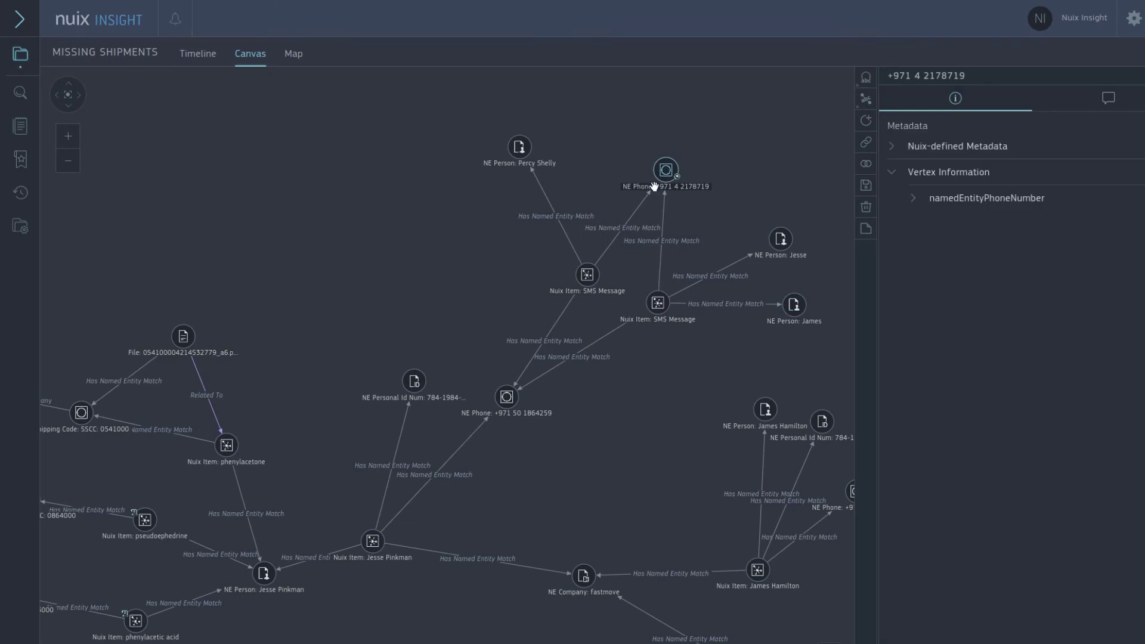
scroll(657, 174, up, 5)
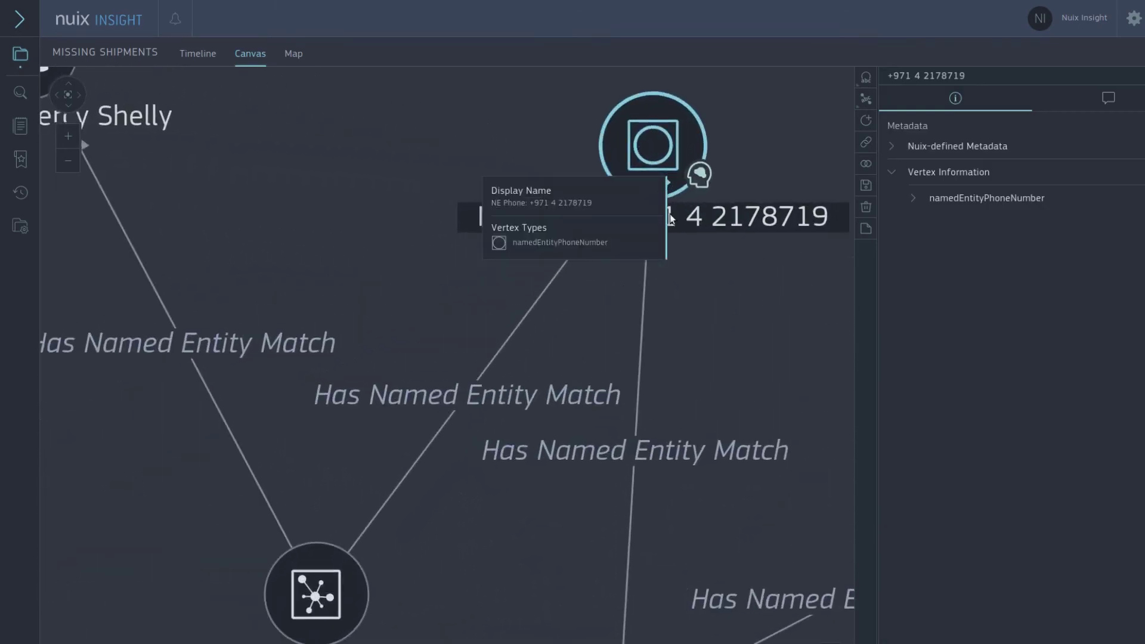
scroll(676, 175, down, 3)
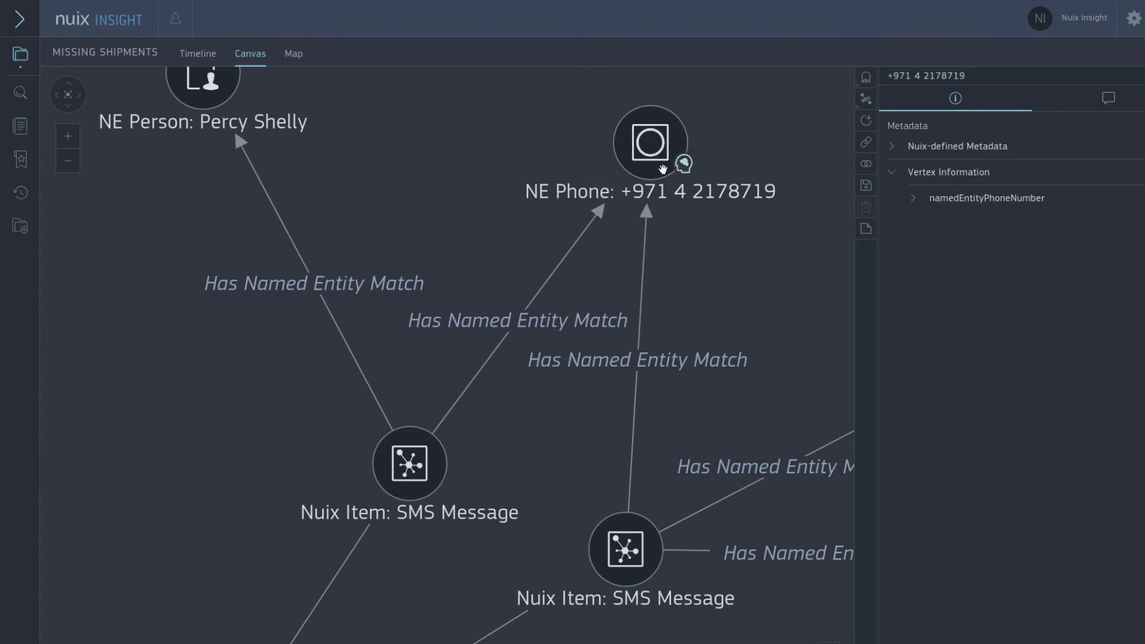
mouse_move(650, 157)
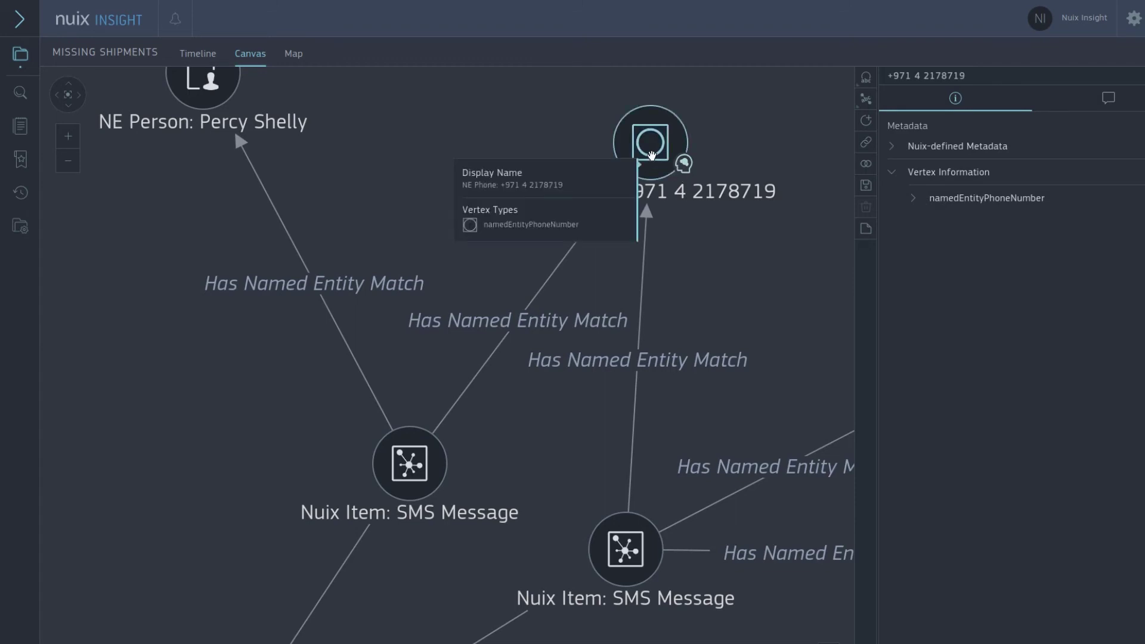
scroll(683, 161, up, 4)
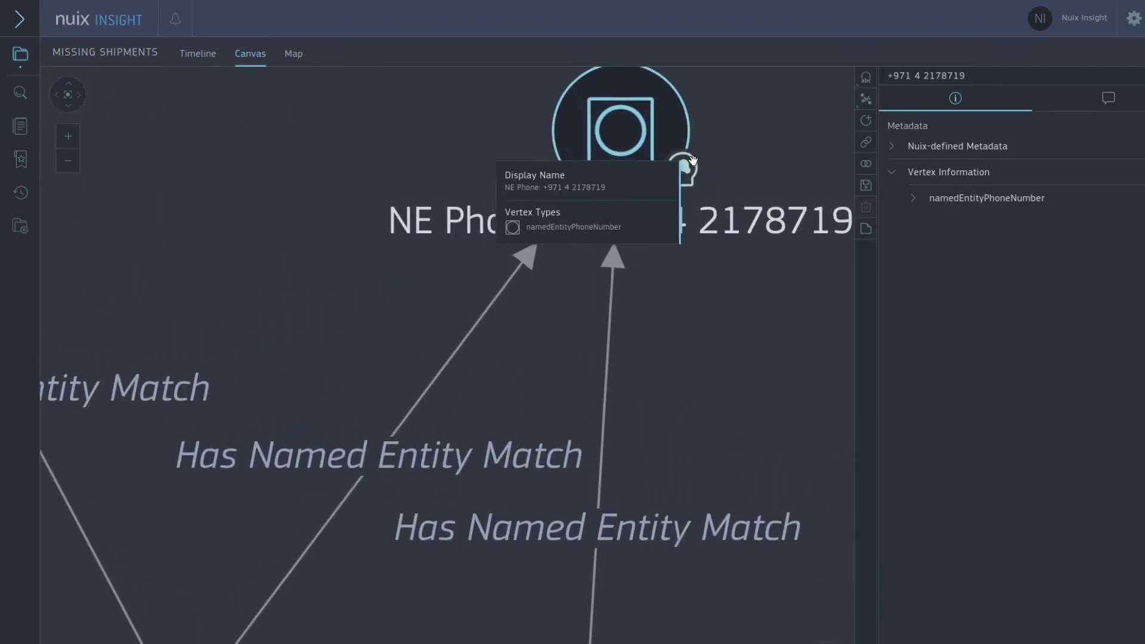
scroll(689, 163, down, 5)
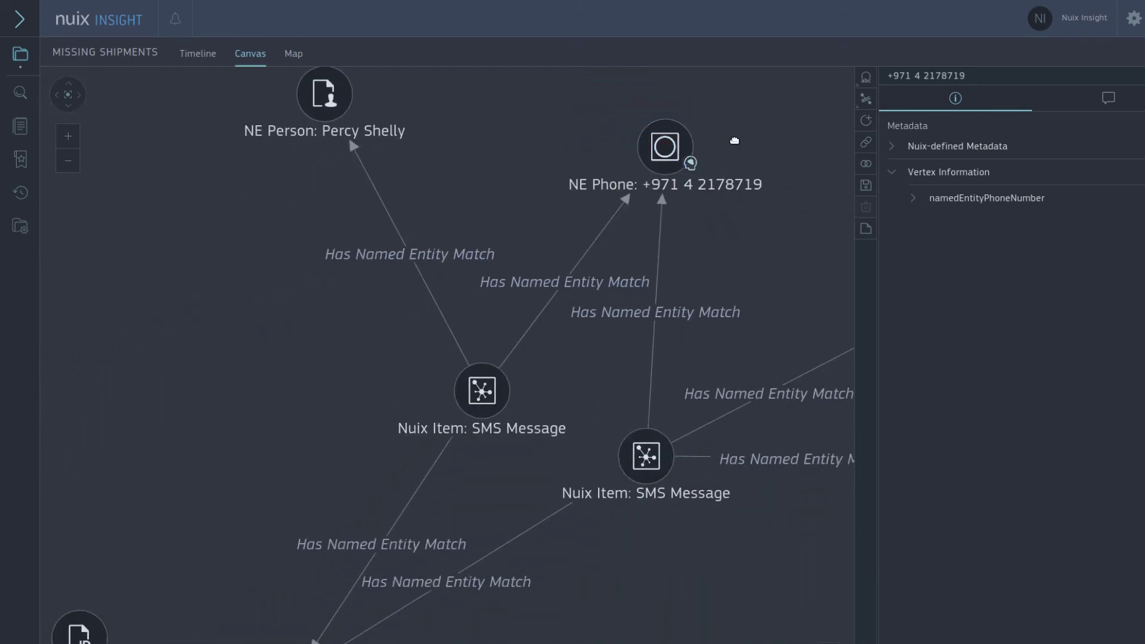
drag(733, 143, 626, 234)
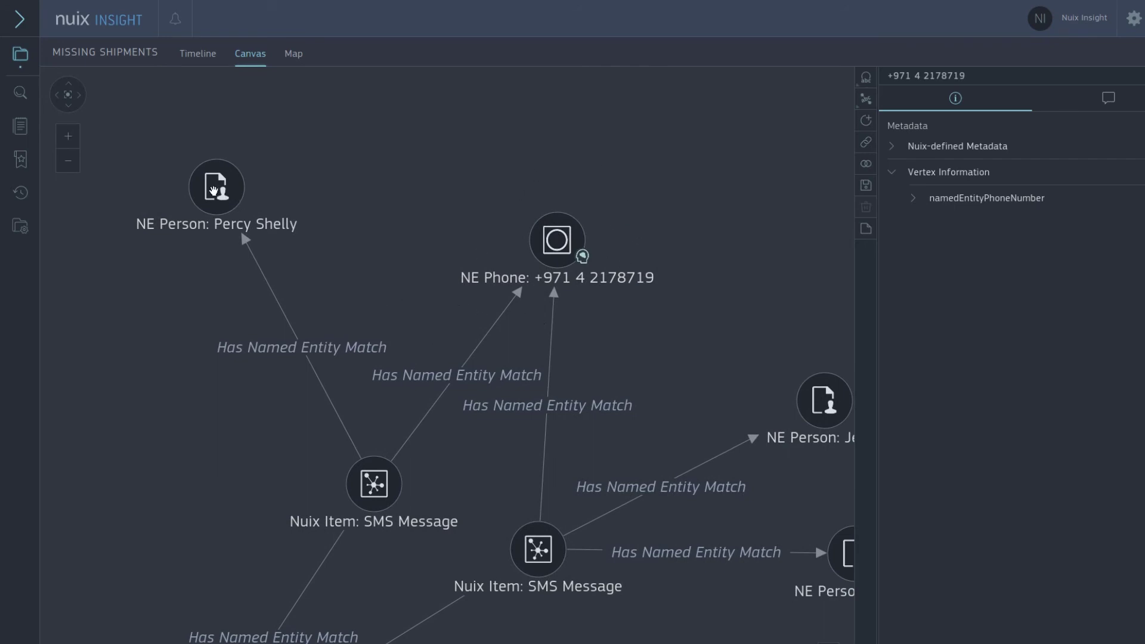
Step: Review the details of the person matched to the first SMS message and the properties of both messages
click(219, 175)
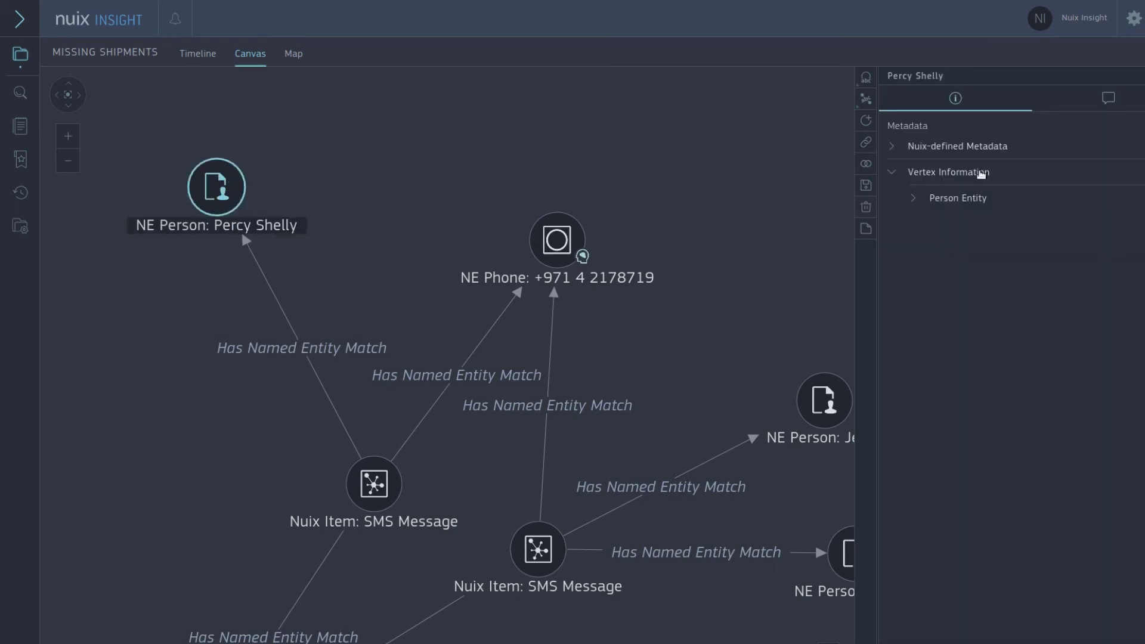
click(370, 483)
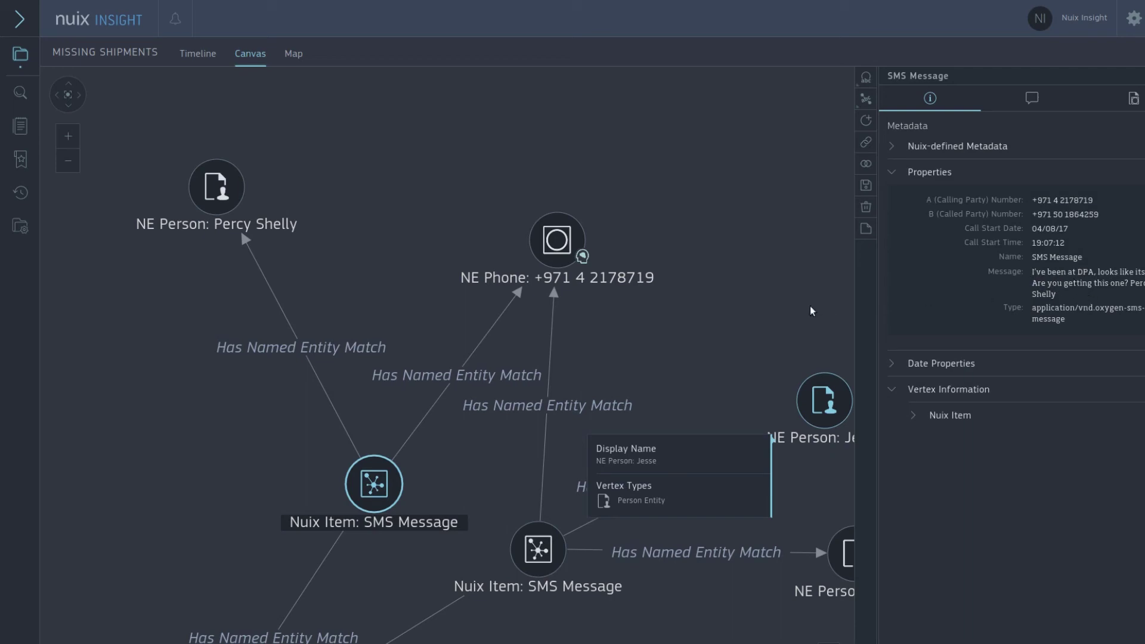
click(686, 335)
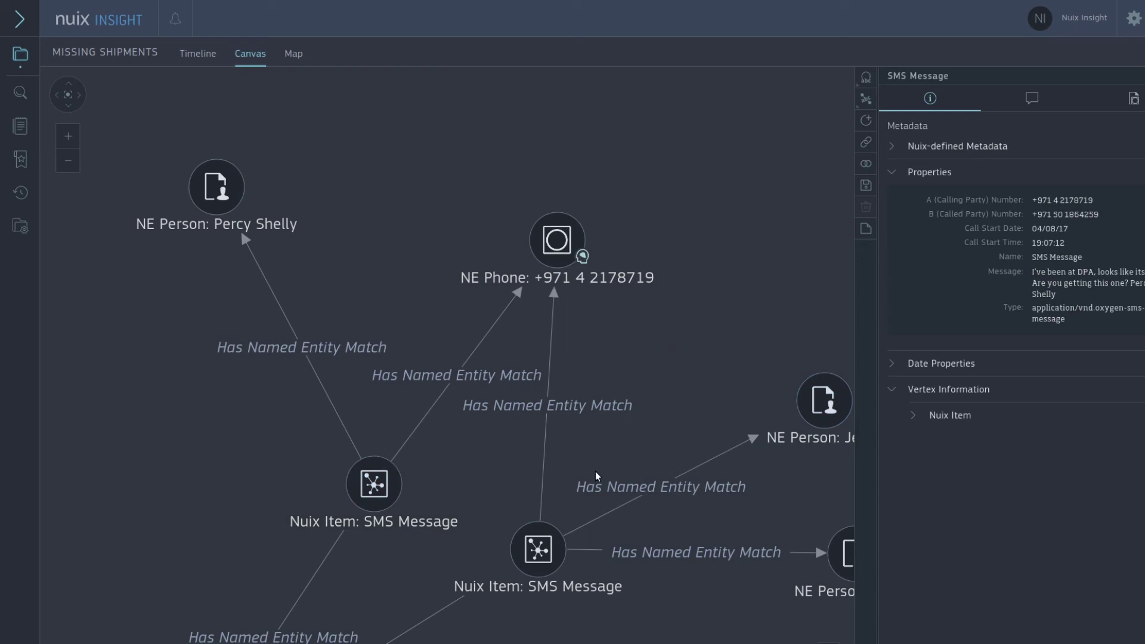
click(560, 532)
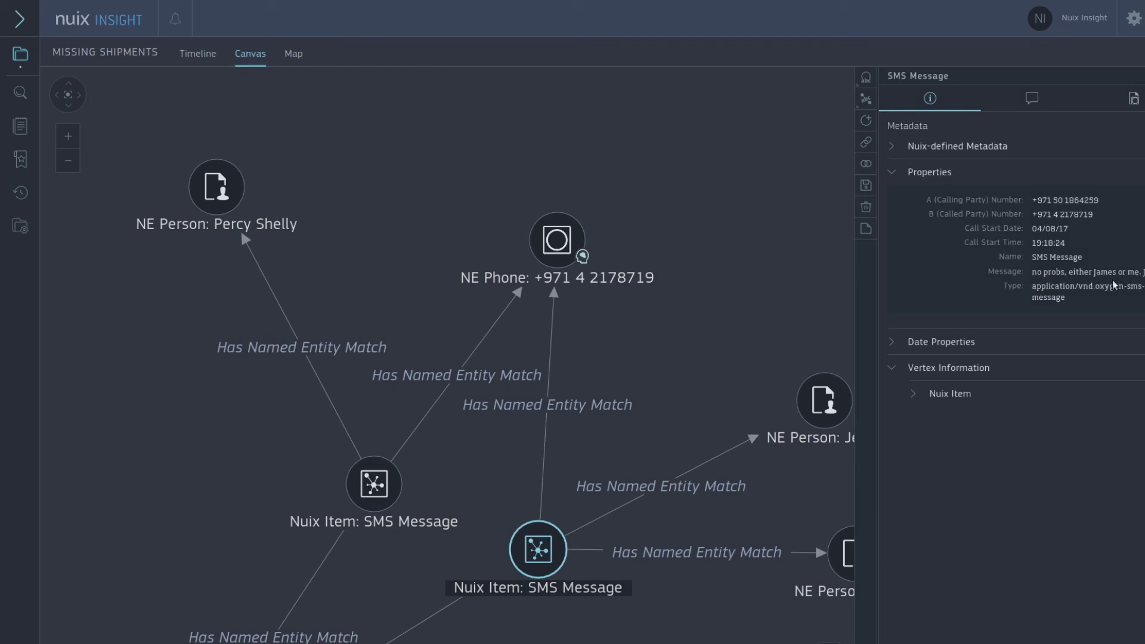
Step: Move the upper of the two person nodes matched to the second SMS message directly below that message
drag(677, 390, 454, 274)
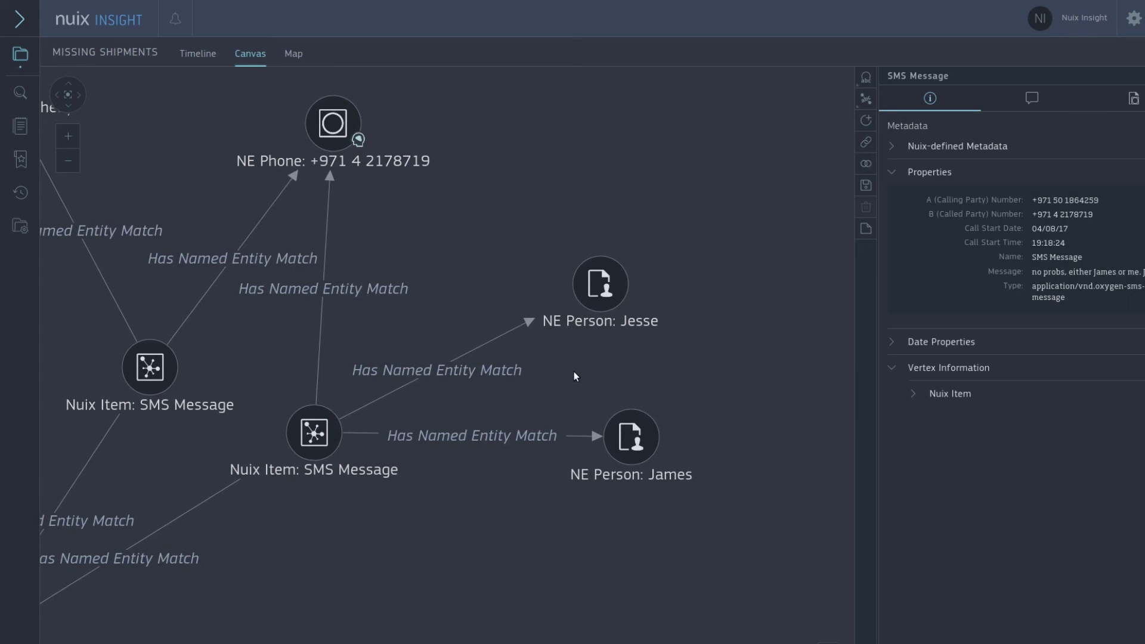
scroll(500, 388, down, 3)
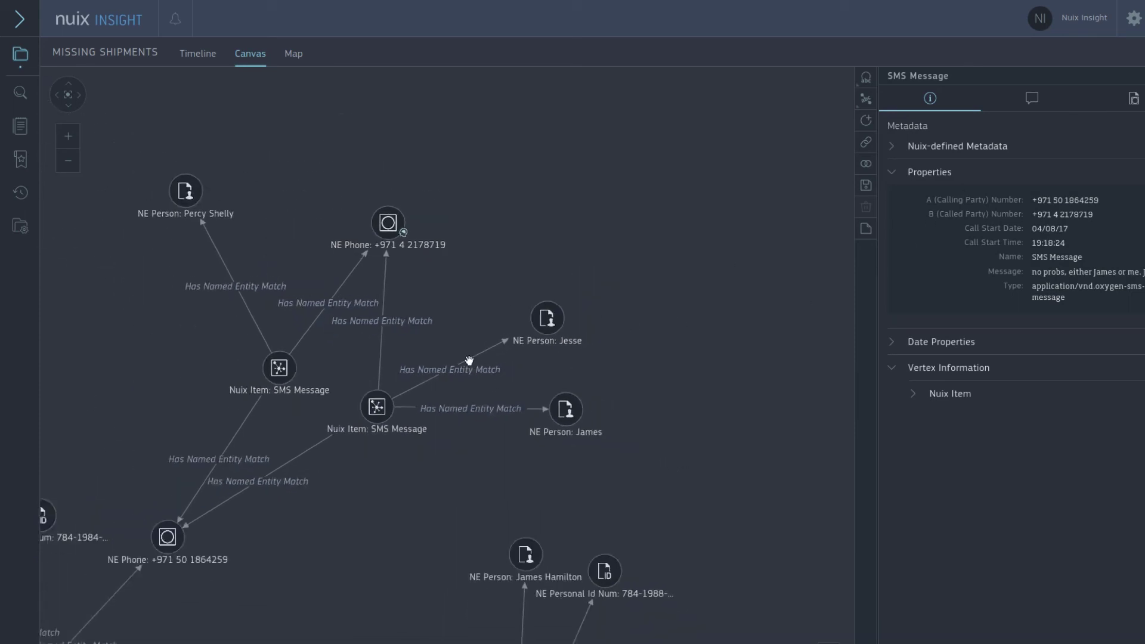
drag(316, 518, 493, 362)
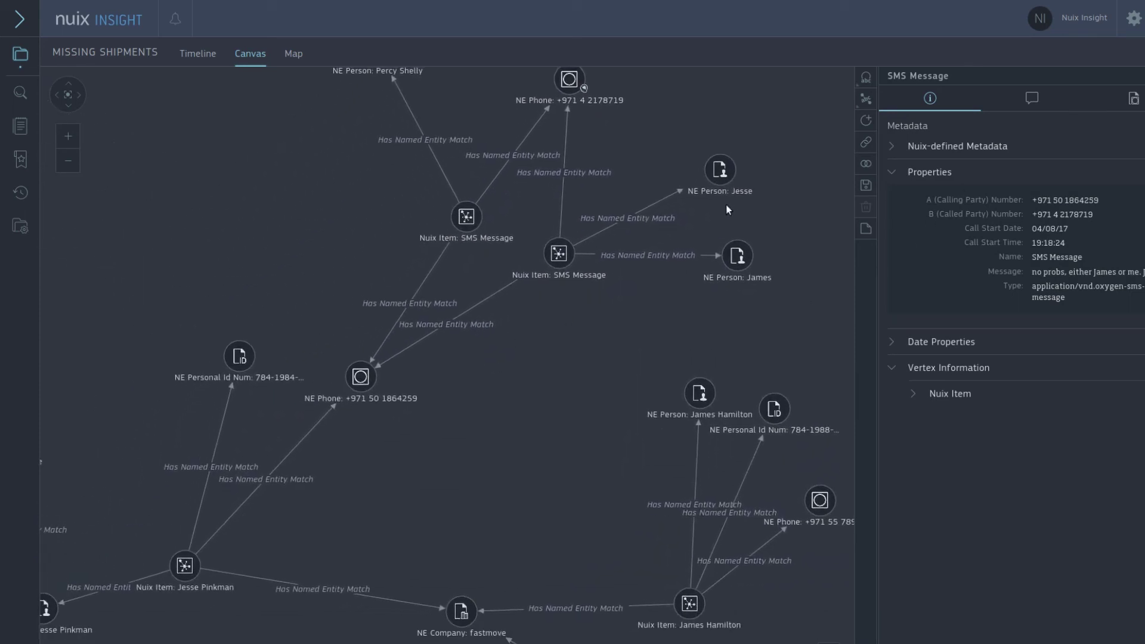
drag(704, 184, 563, 379)
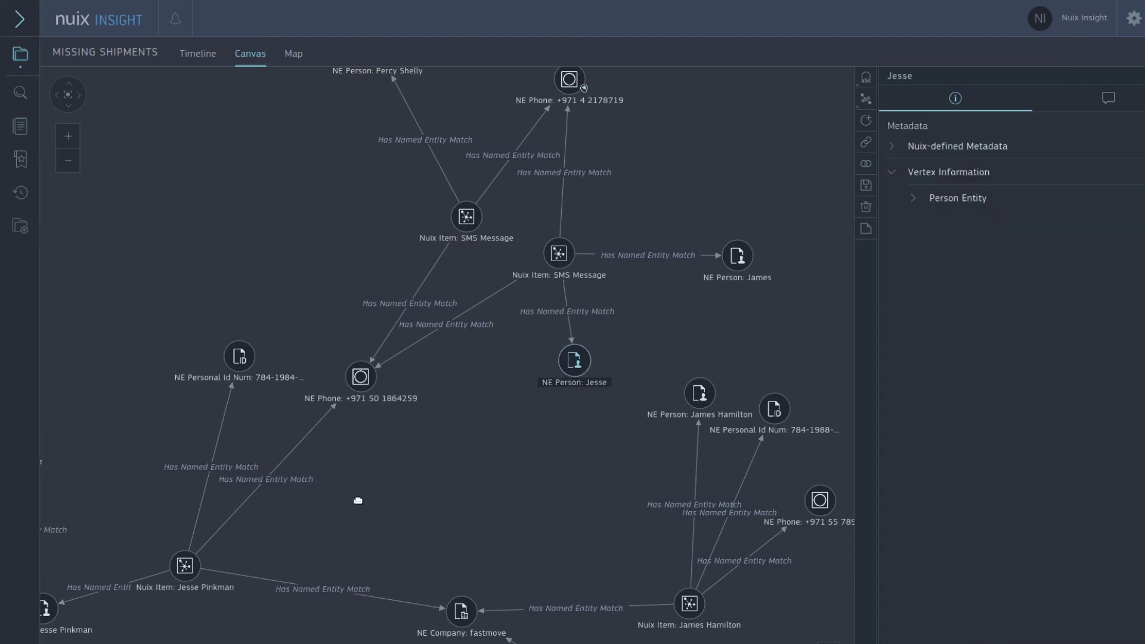
drag(358, 500, 494, 462)
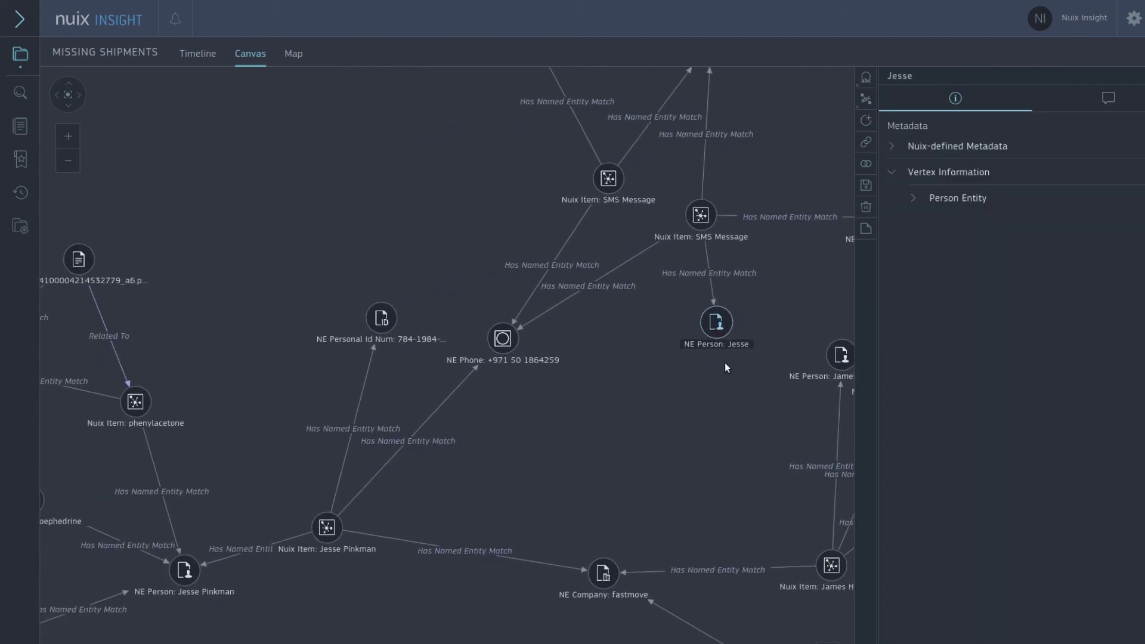
Step: Create a manual Related To edge from the person node below the second SMS message to the driver's person node
click(866, 163)
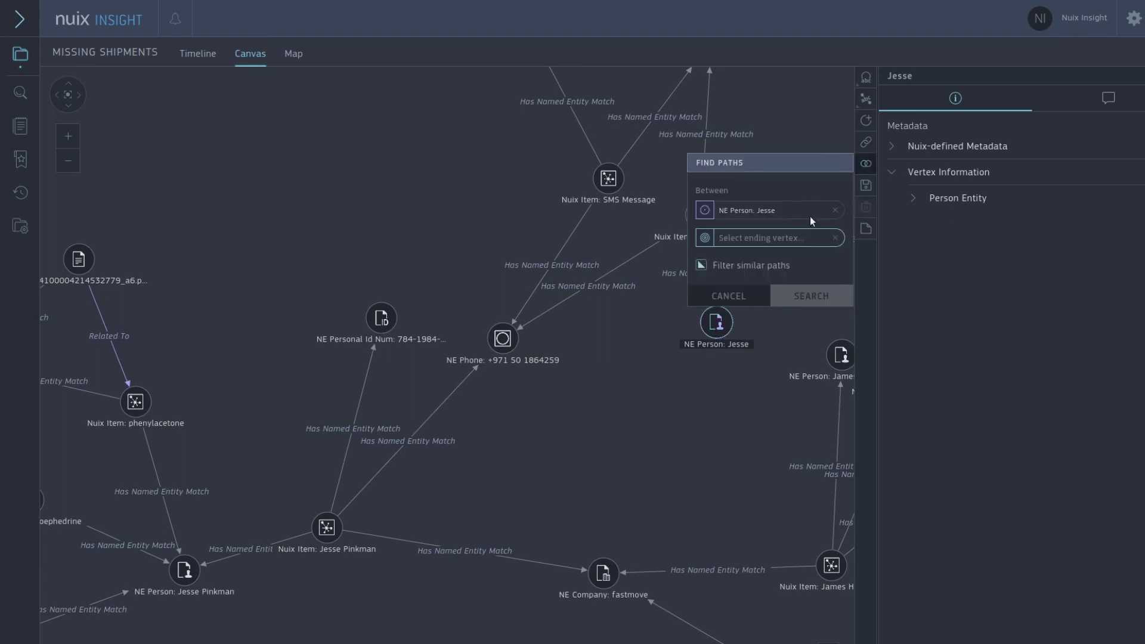
click(724, 367)
click(865, 143)
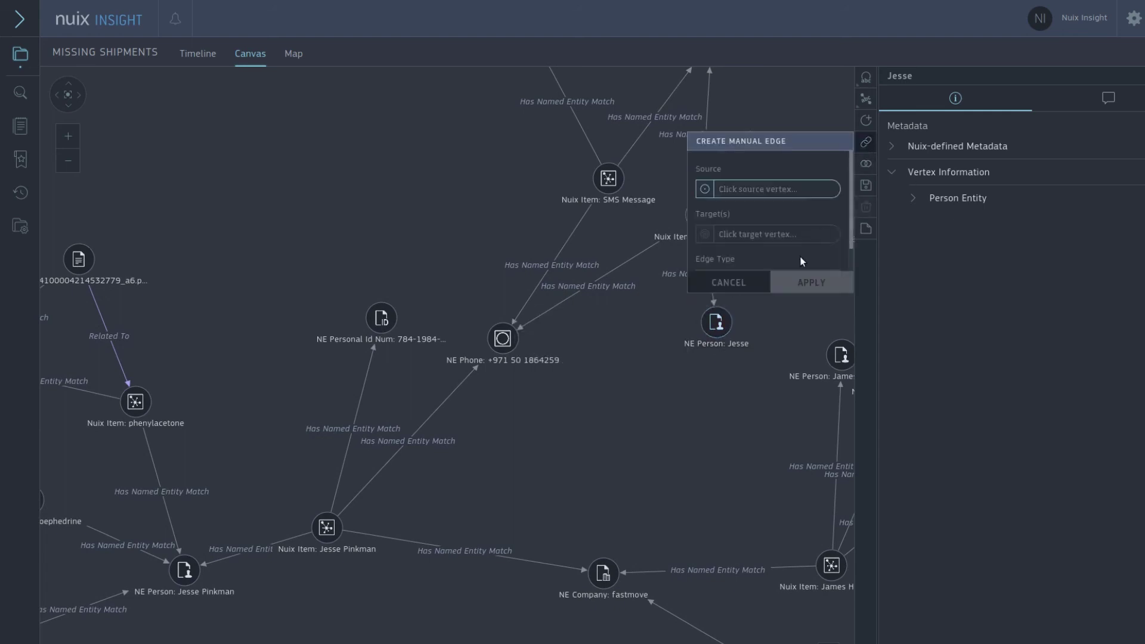
click(721, 326)
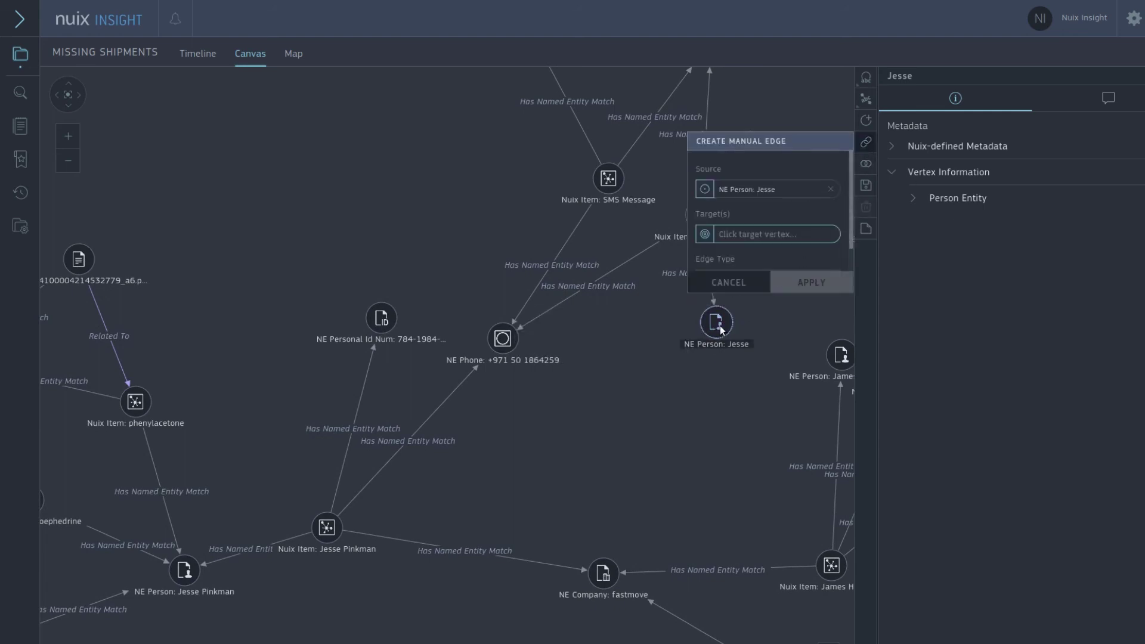
click(189, 571)
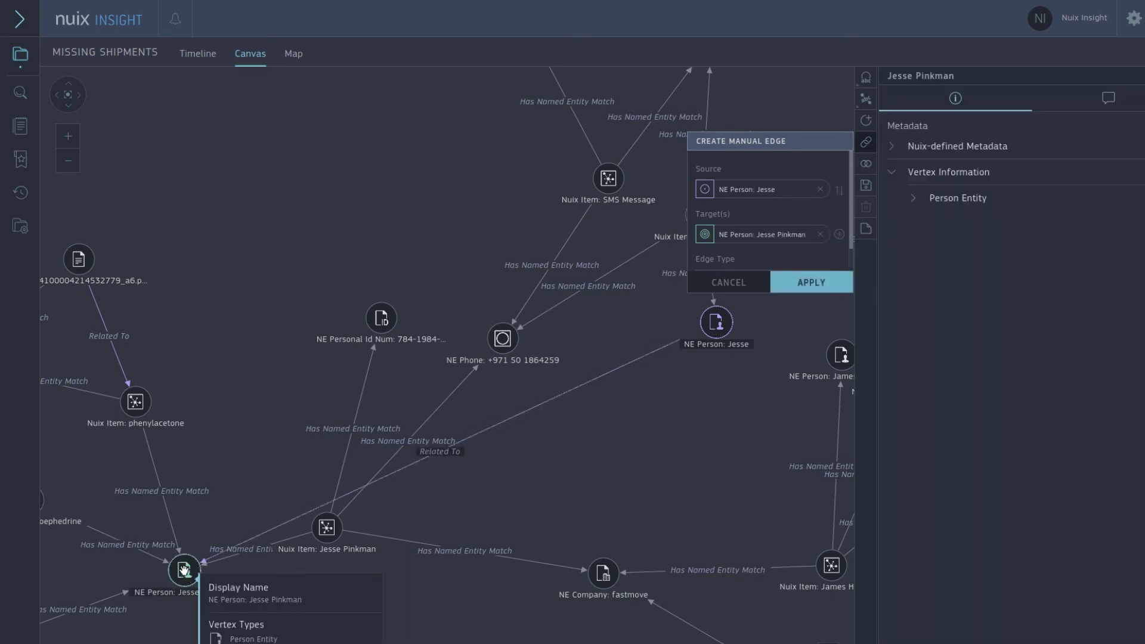
click(820, 285)
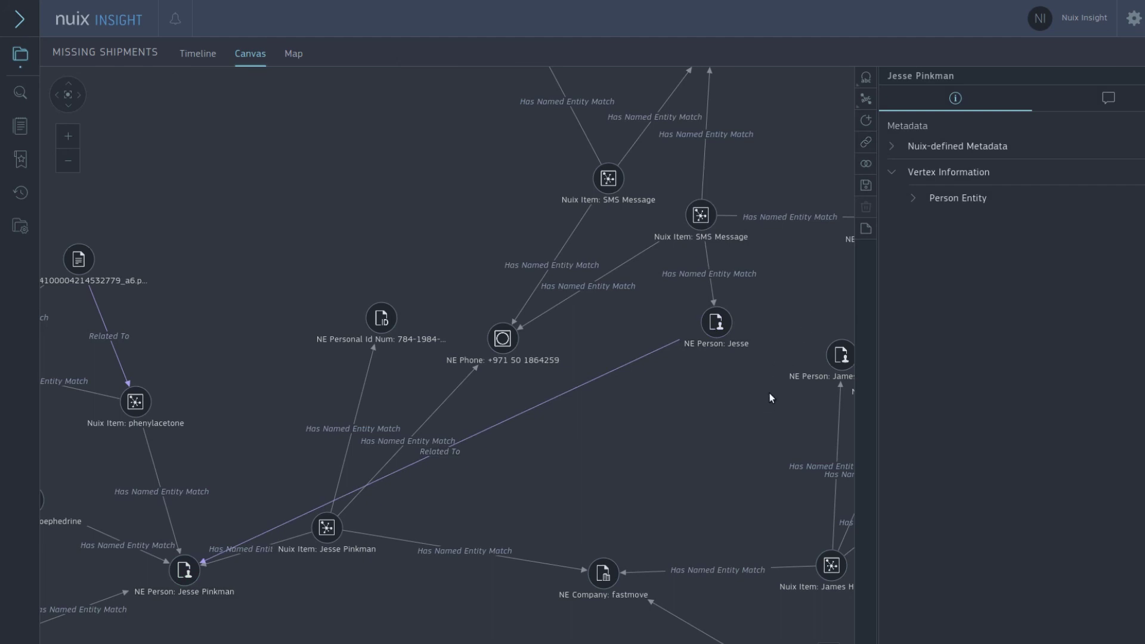
Step: Create a manual Related To edge from the second SMS message's other matched person to the fastmove contact's full-name person node
drag(778, 331, 504, 299)
click(611, 186)
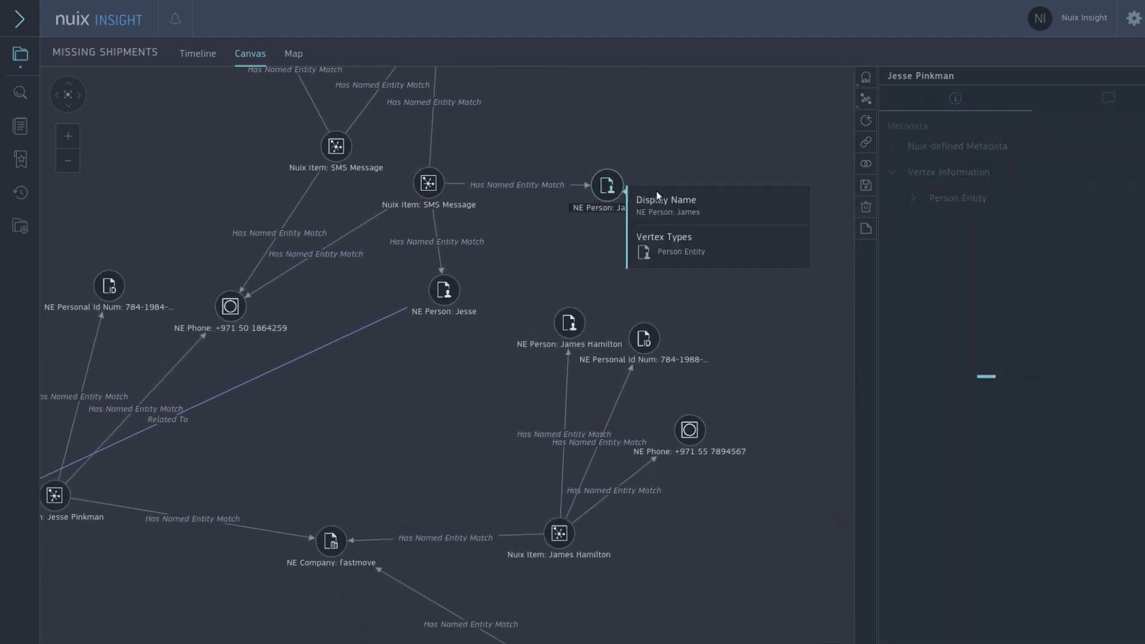
click(865, 142)
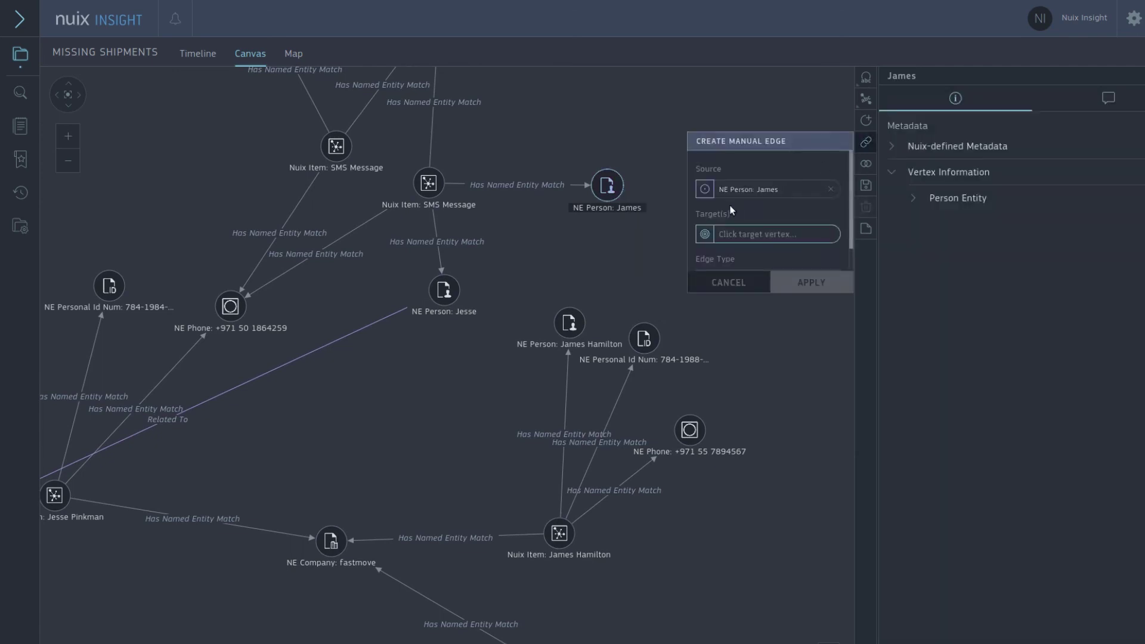
click(570, 324)
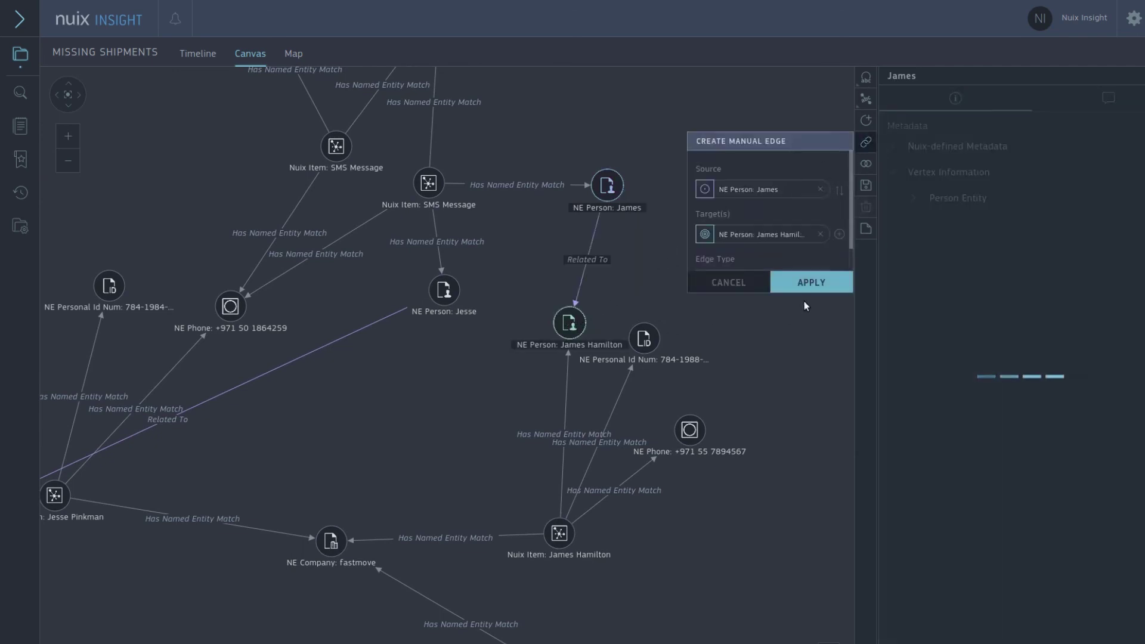
click(810, 284)
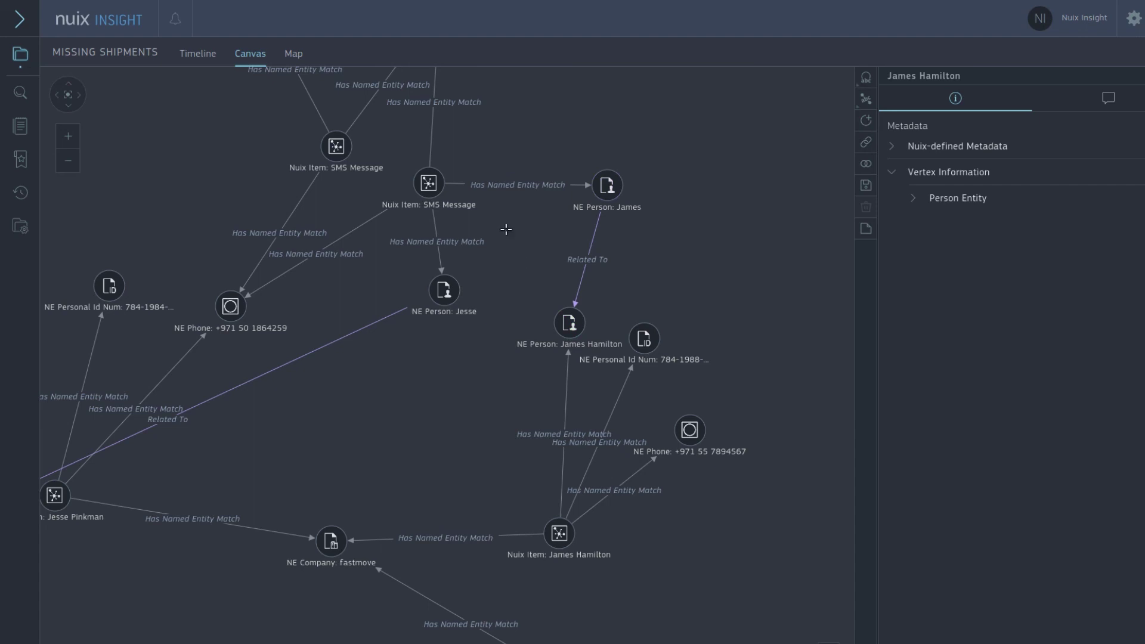
Step: Examine the linked chain from the shipping companies and precursor chemicals through the driver and fastmove contacts to the SMS messages and sender's phone
drag(506, 229, 581, 310)
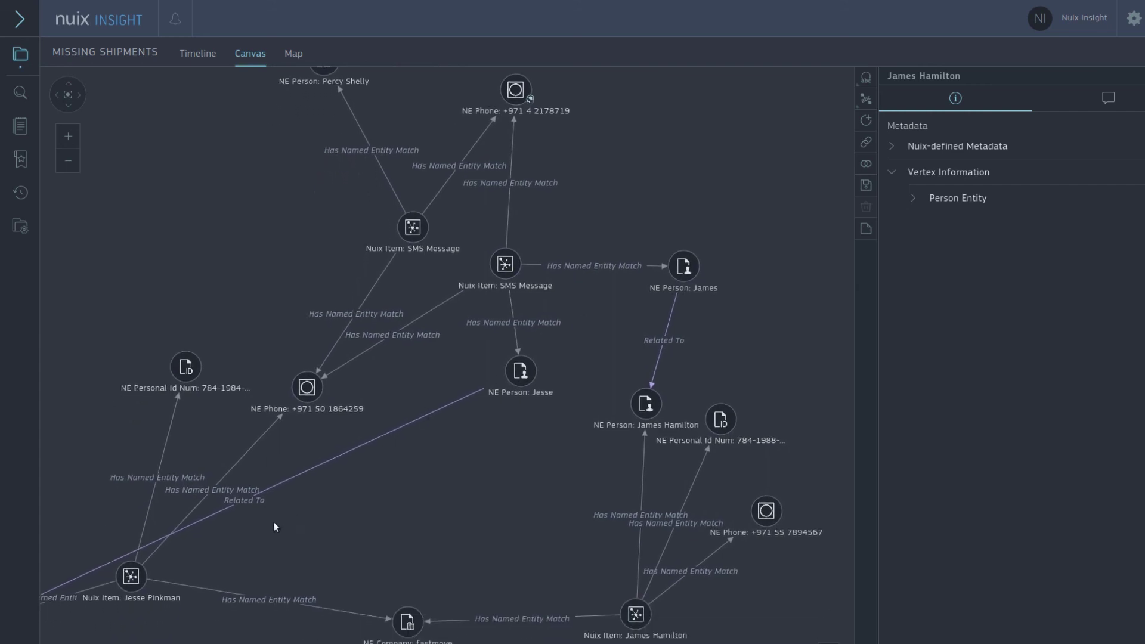
drag(113, 435, 495, 300)
scroll(152, 382, down, 3)
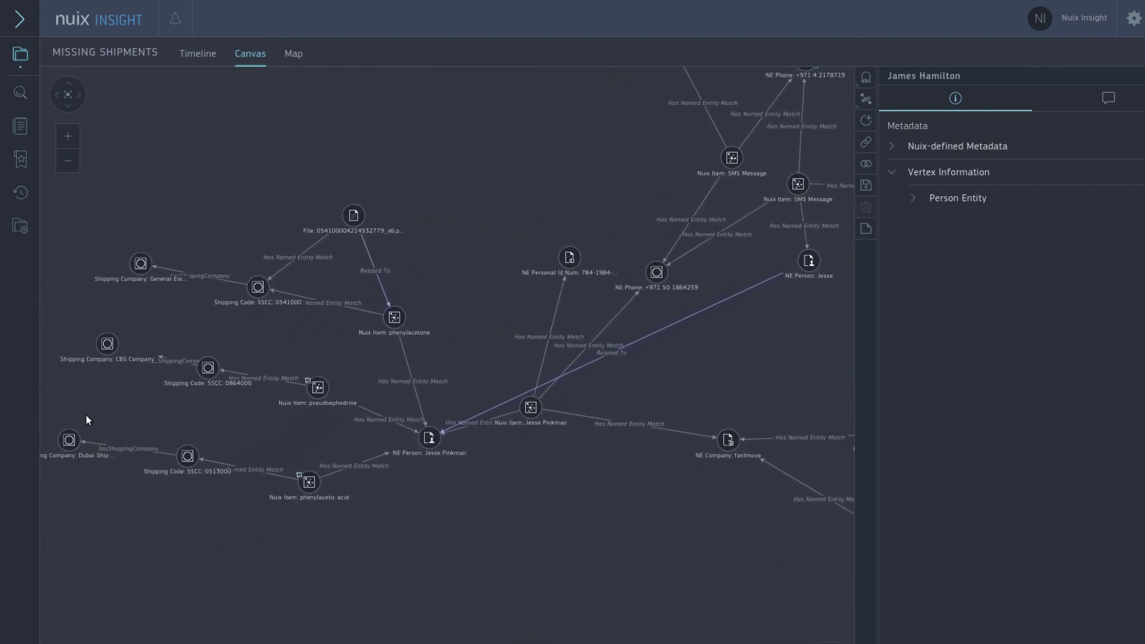
mouse_move(315, 377)
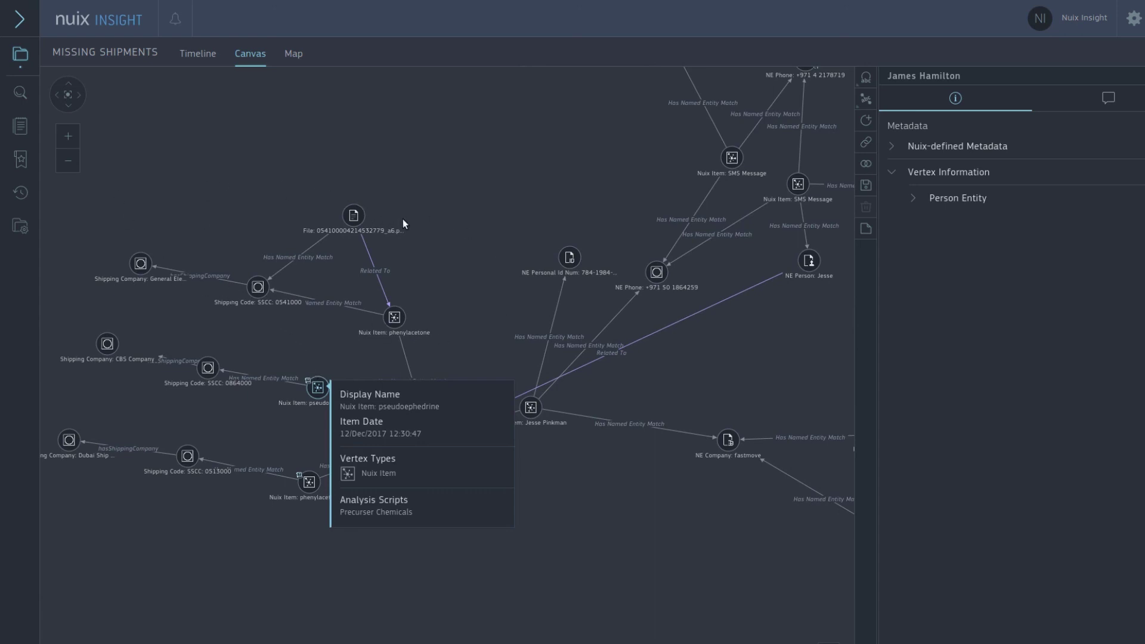
drag(547, 200, 416, 266)
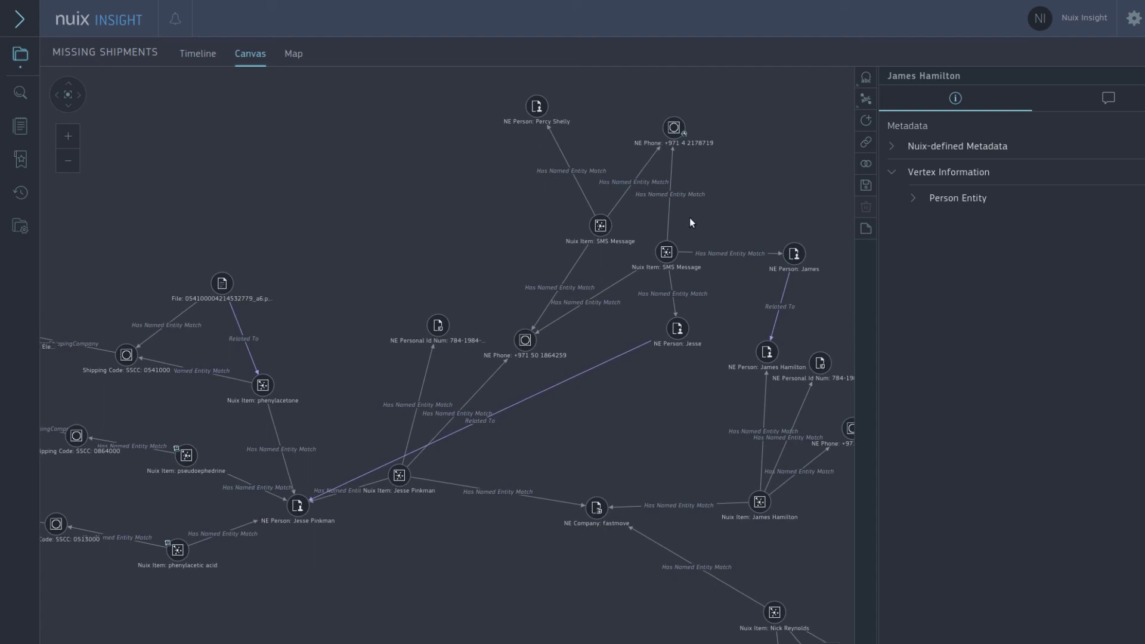
click(673, 127)
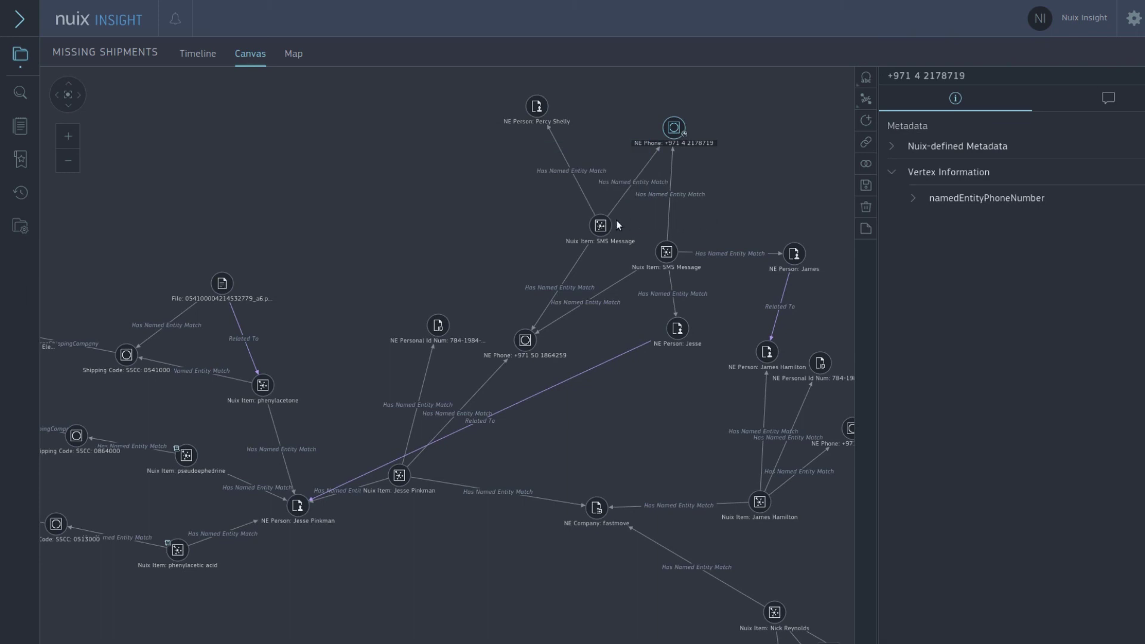
mouse_move(600, 224)
drag(695, 391, 639, 388)
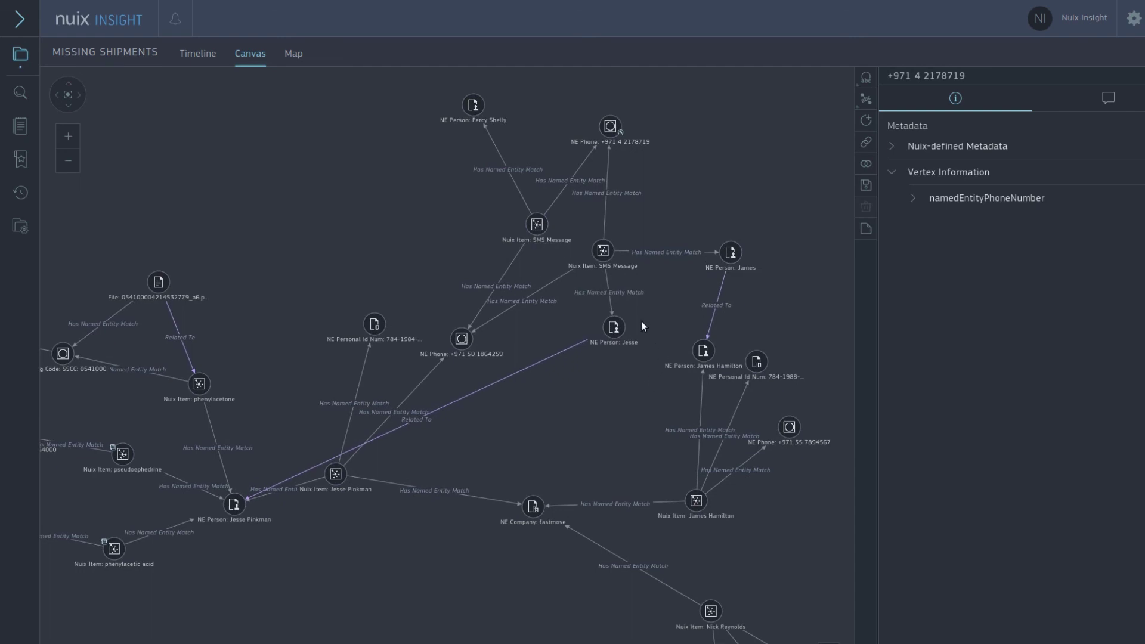